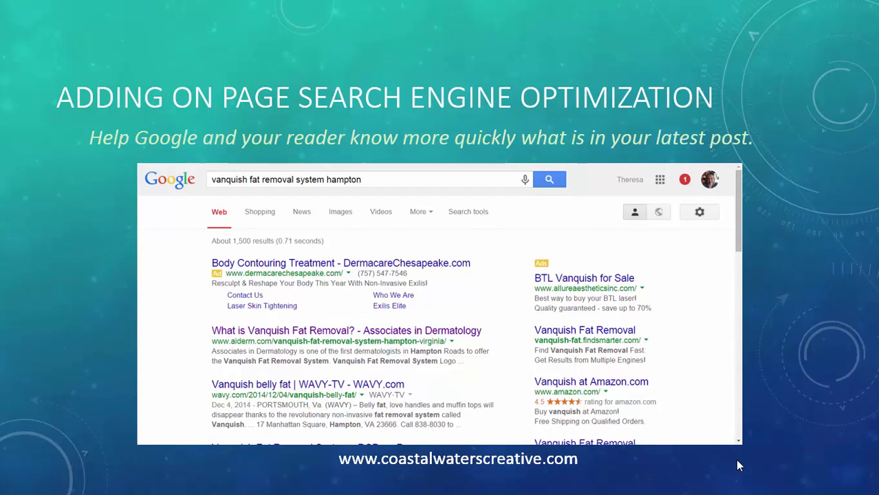
Circle and then clear the Vanquish dermatology result on the slide, then switch to the WordPress editor.
click(466, 487)
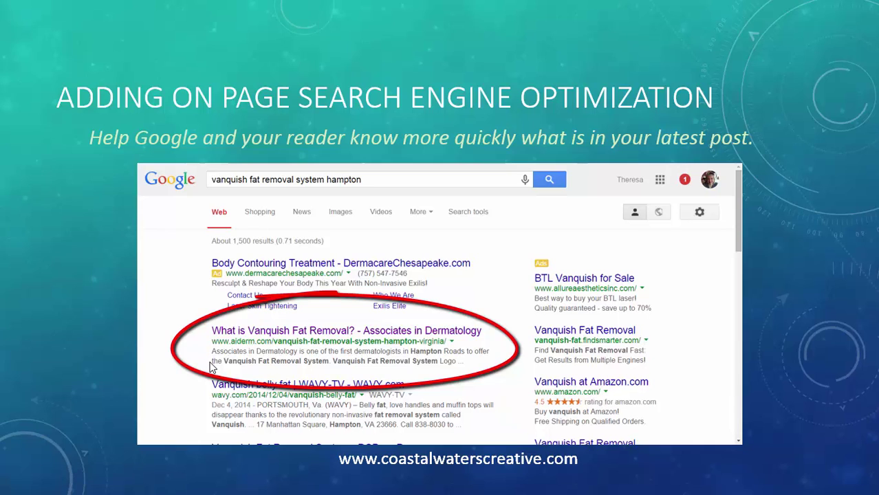
click(212, 368)
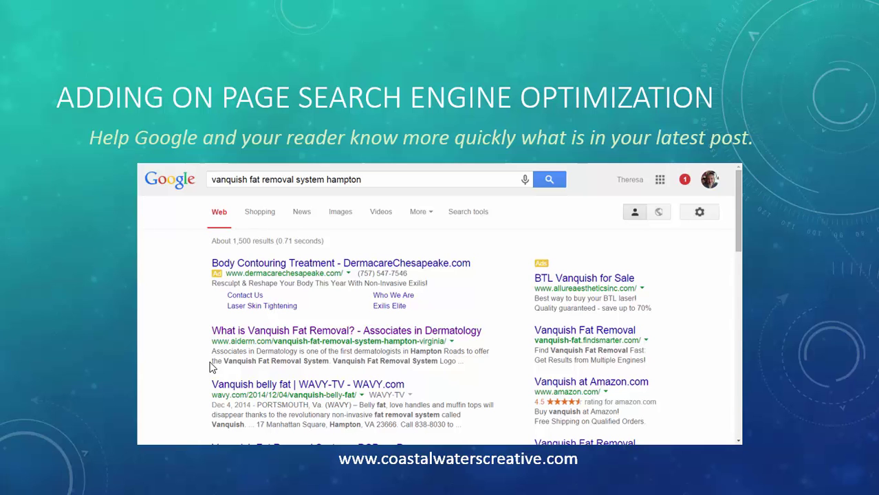
key(alt+Tab)
key(alt+Tab)
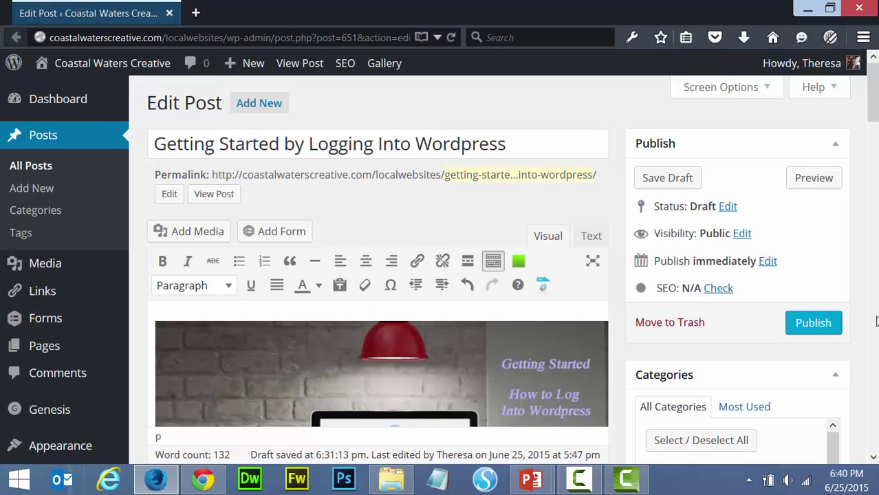
Scroll the Edit Post page down to the 'WordPress SEO by Yoast' snippet preview.
scroll(876, 322, down, 6)
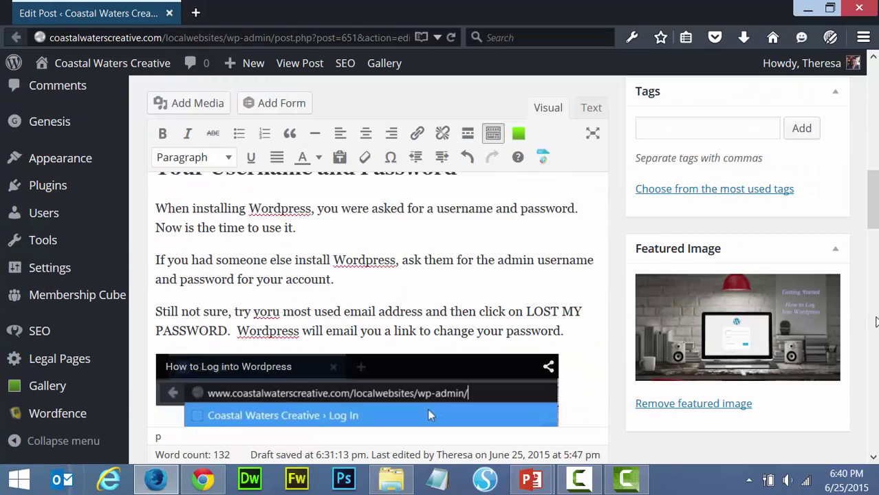
scroll(877, 322, down, 3)
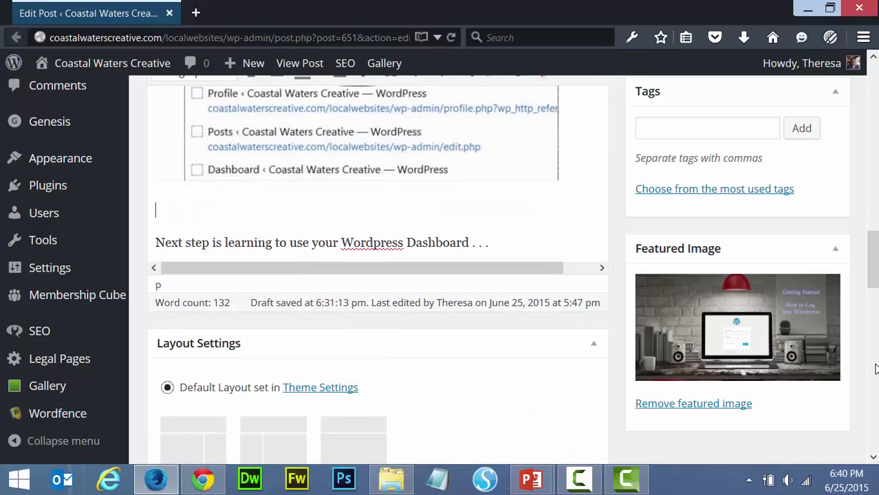
scroll(877, 322, down, 5)
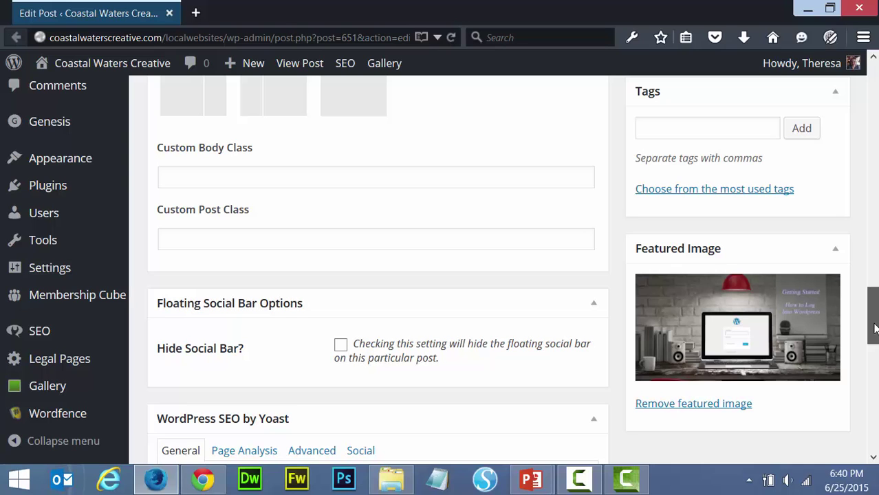
click(876, 370)
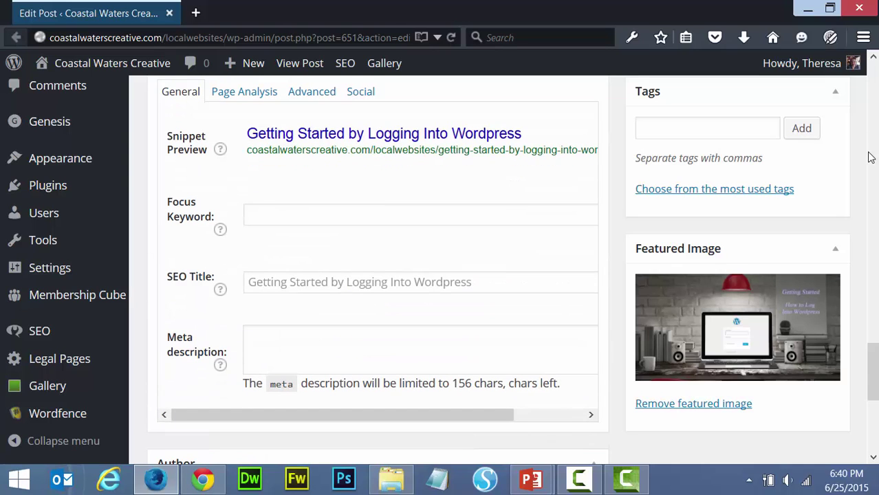
click(875, 60)
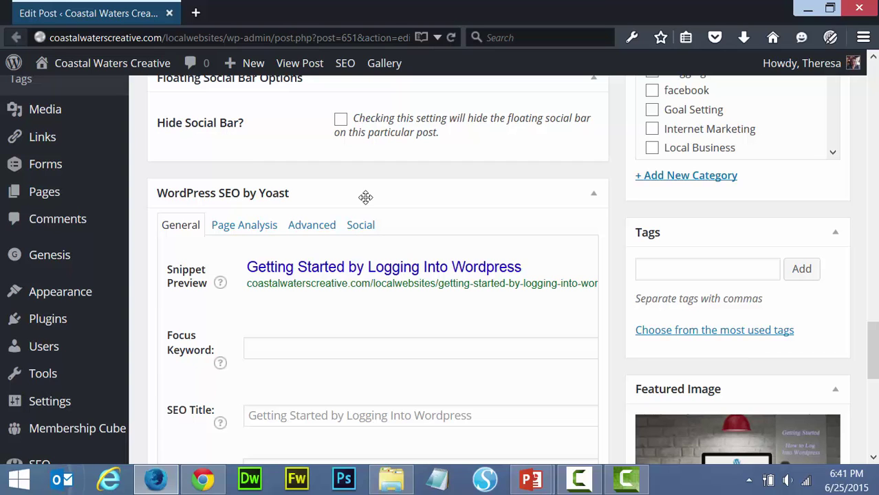
key(alt+Tab)
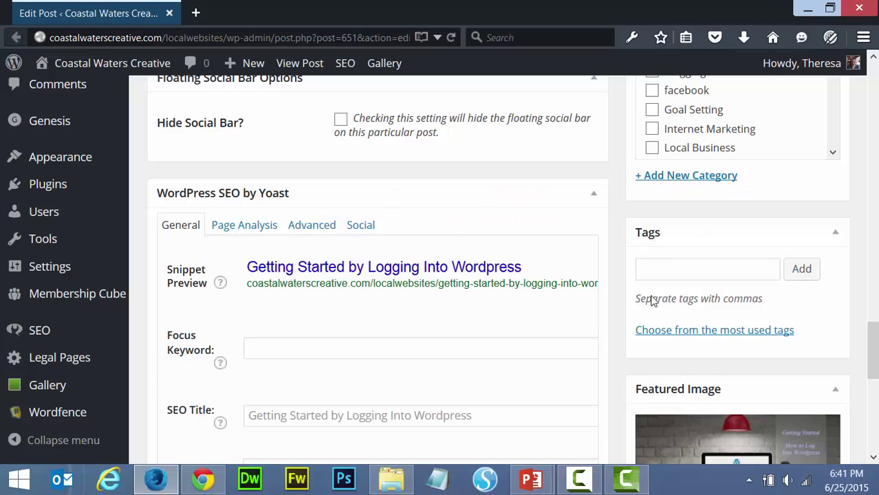
drag(875, 353, 876, 375)
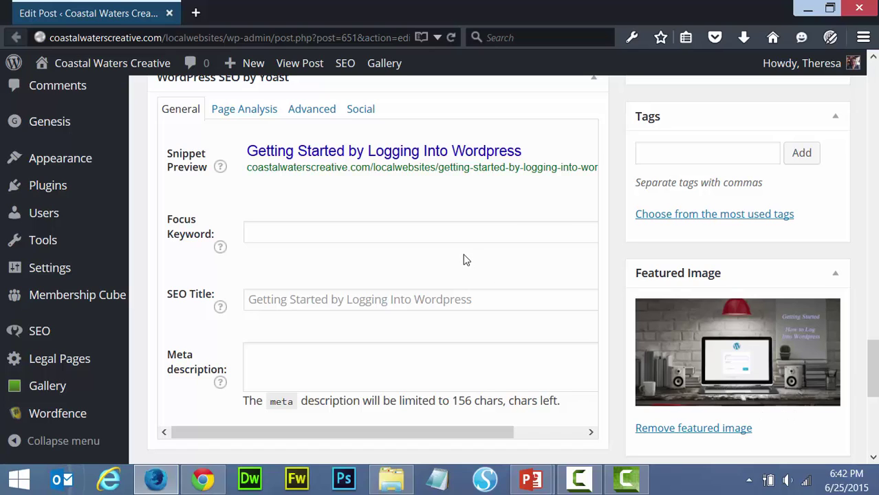
Enter 'Logging into Wordpress' as the post's Yoast focus keyword.
click(399, 232)
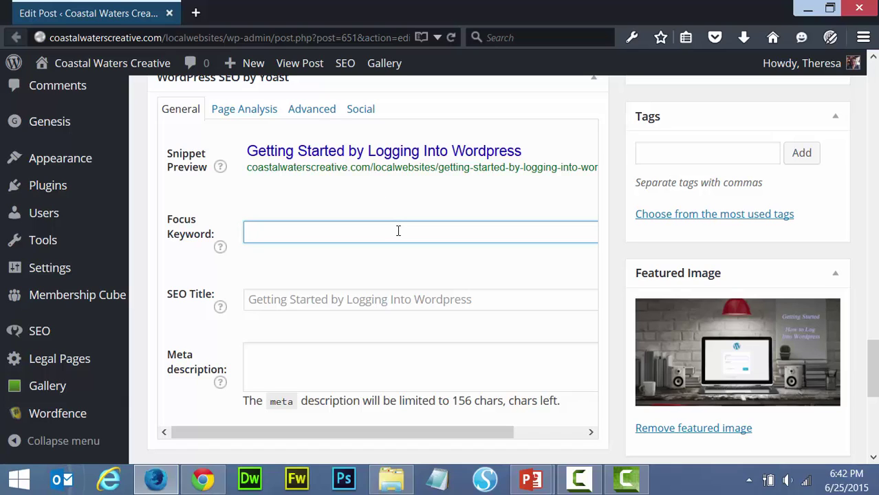
text(Logging)
text(into Wordp)
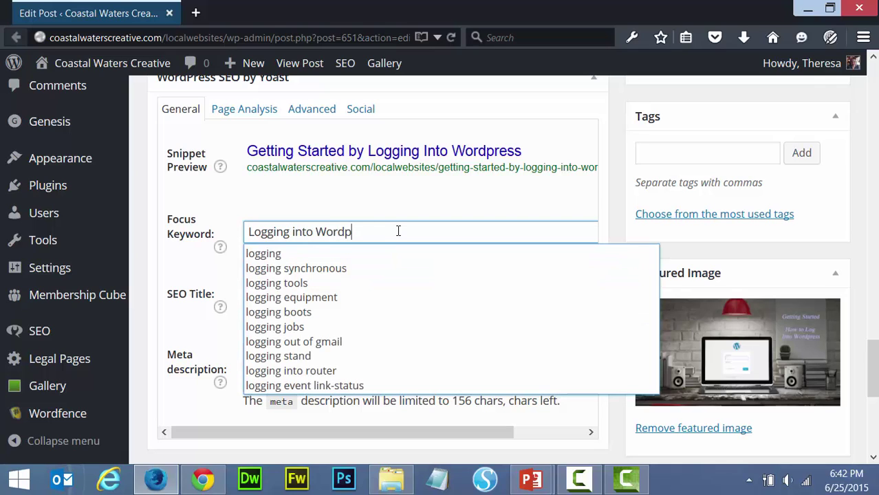
text(ress)
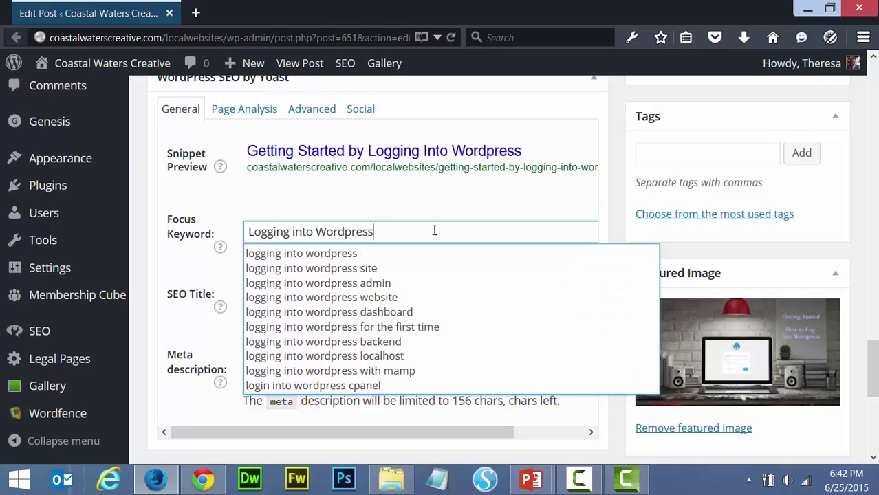
key(Tab)
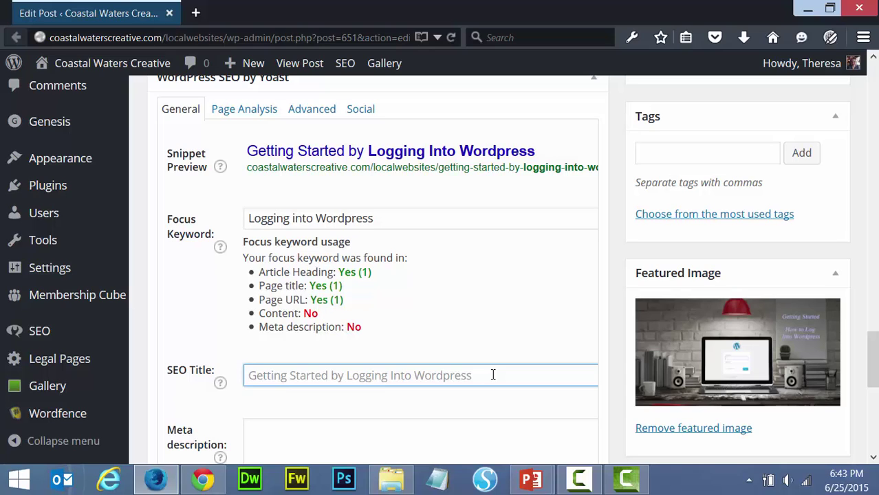
Type 'Getting Started: Logging into Wordpress' into the Yoast SEO Title field.
text(Getting Started)
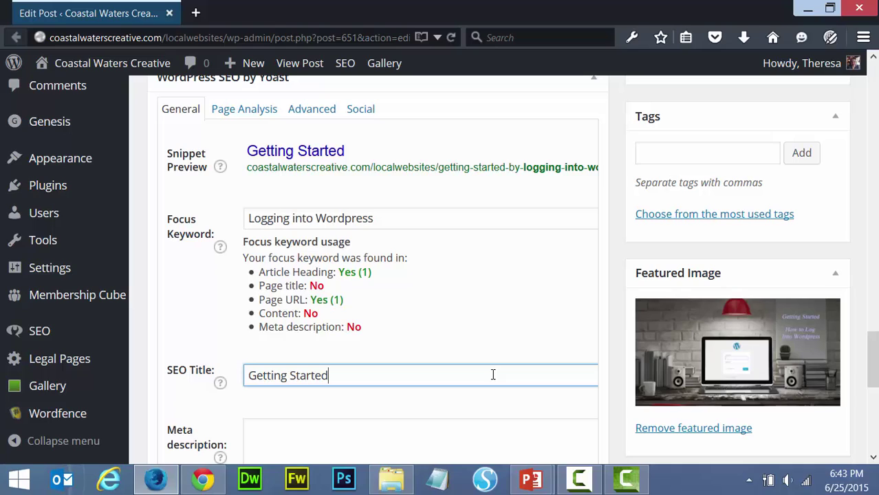
text( by)
key(BackSpace)
key(BackSpace)
key(BackSpace)
key(BackSpace)
text(: Logg)
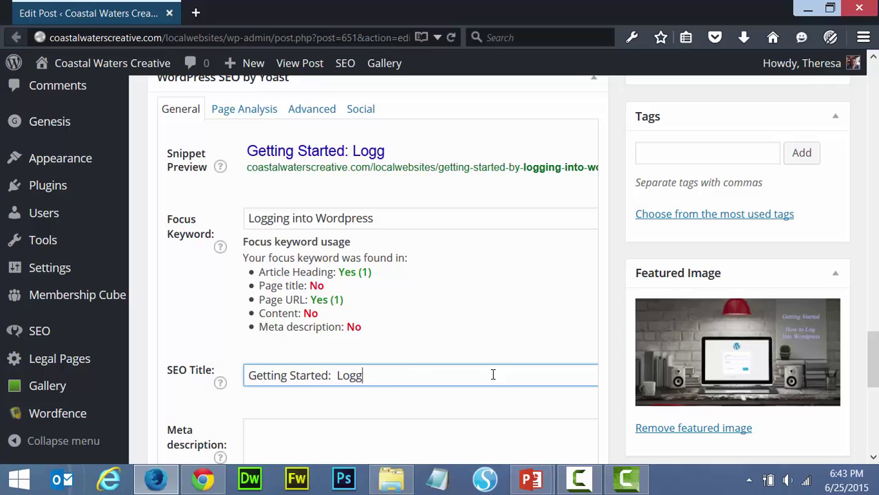
text(ing I)
key(BackSpace)
text(into Wordpress)
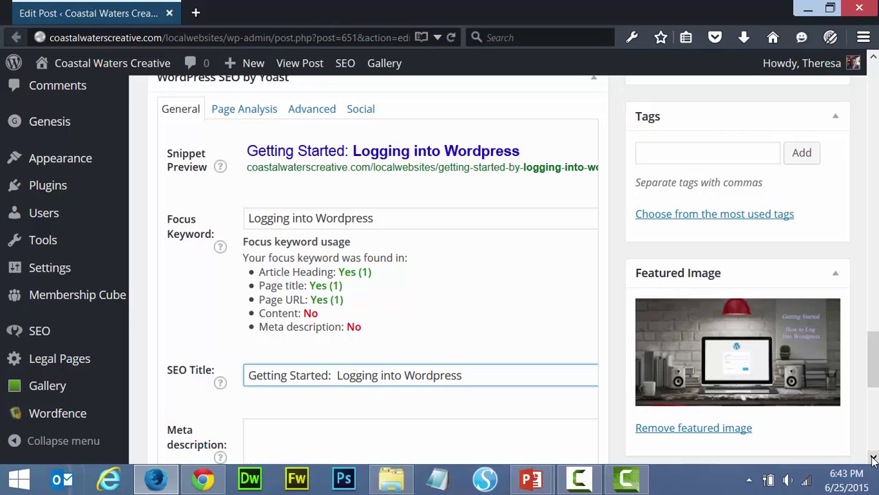
Write the meta description 'The hardest step is the first one. Let's get started with Wordpress by logging into Wordpress for the very first time.'.
scroll(872, 460, down, 3)
click(503, 355)
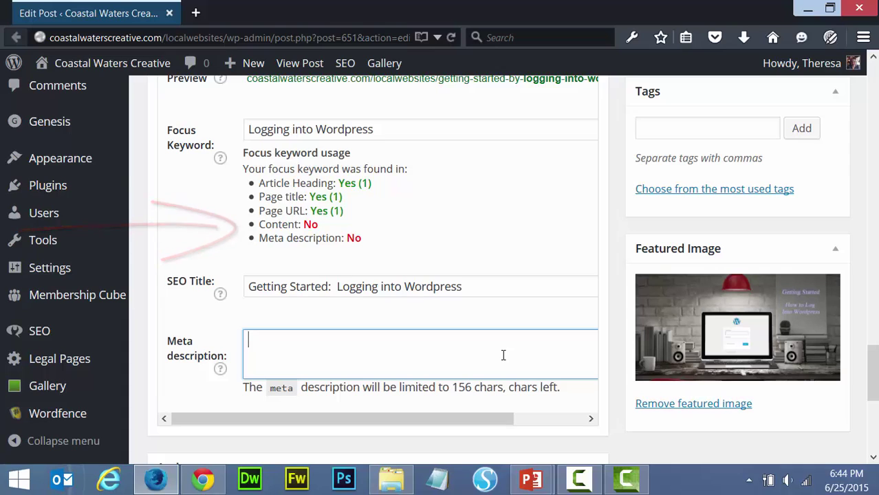
text(The )
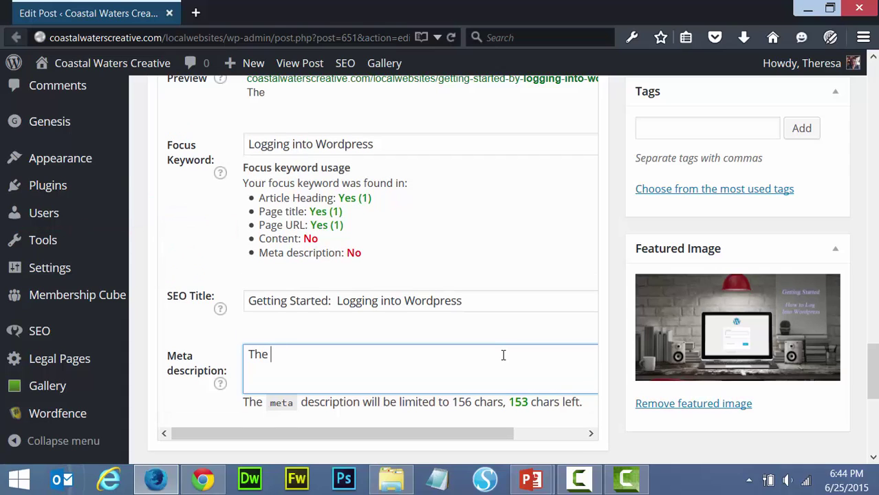
text(hardest )
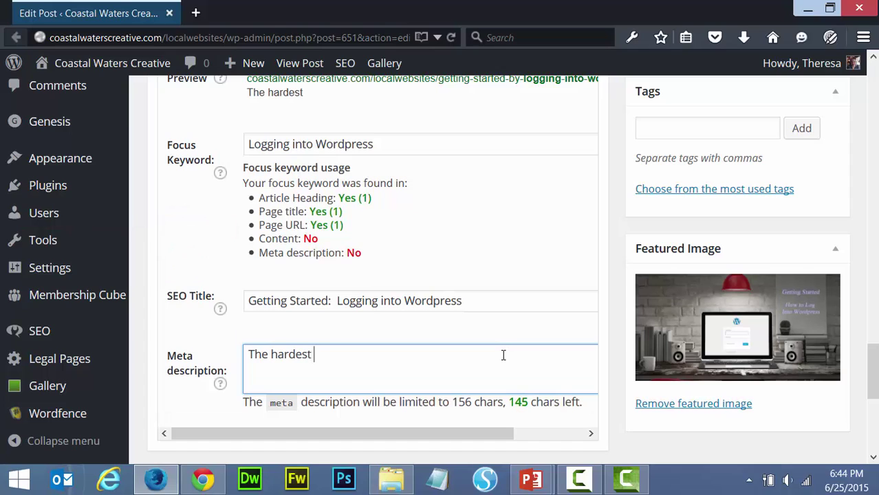
text(step is the first)
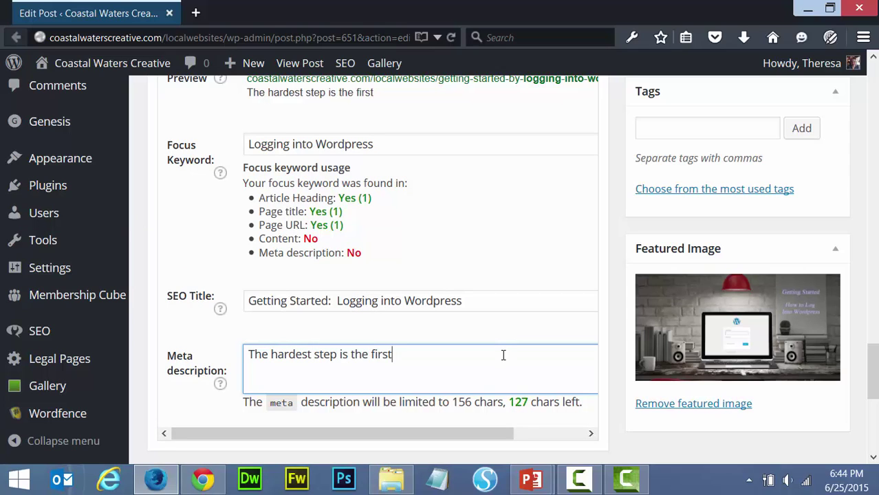
text( one.  Let)
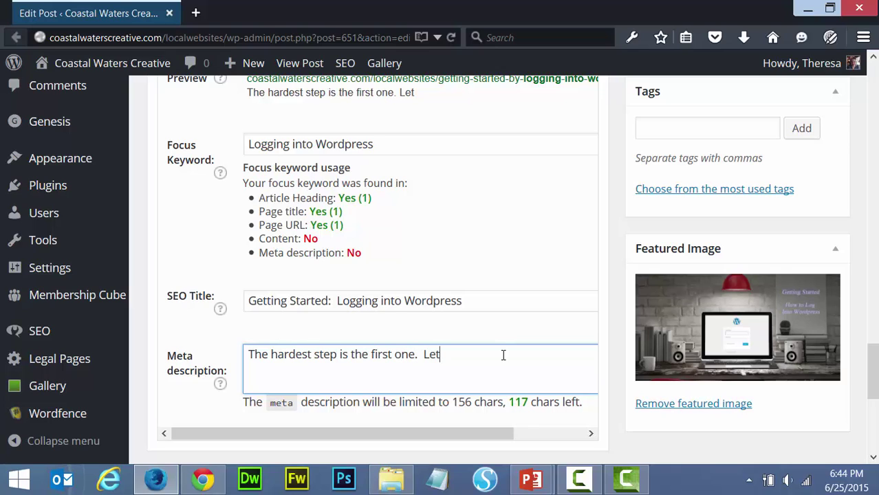
text('s get started with)
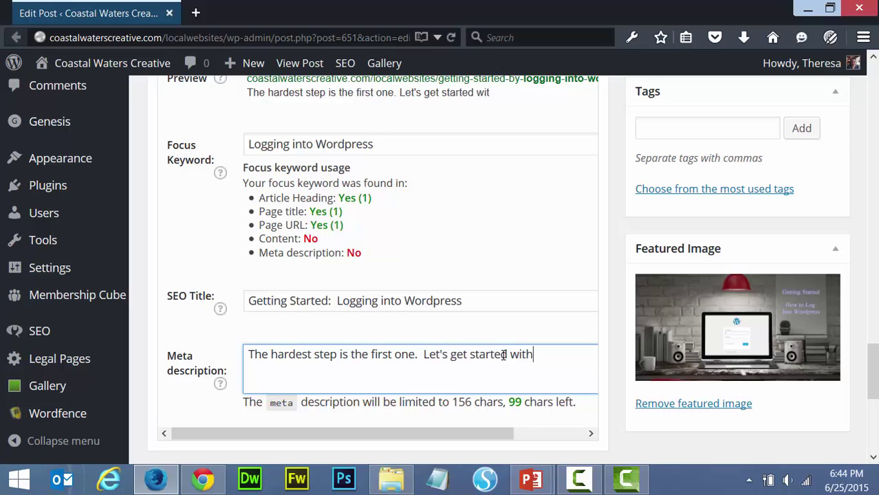
text( Wordpress.)
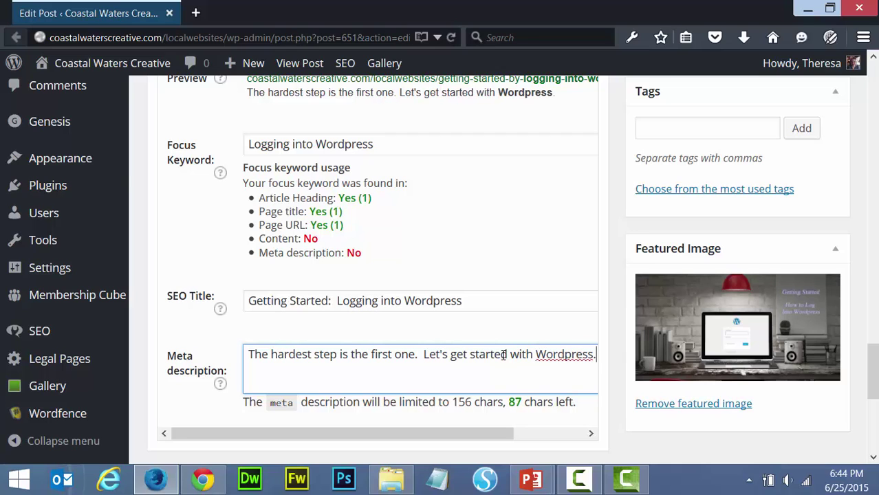
key(BackSpace)
text(by Logging)
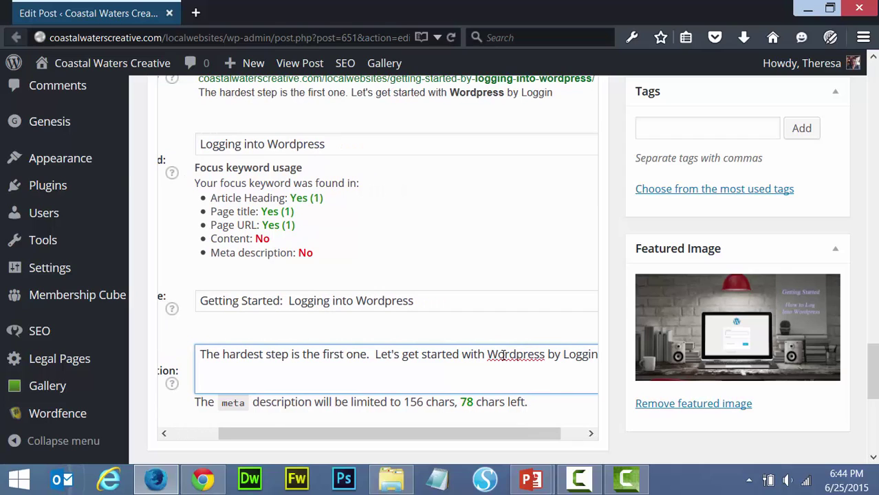
key(BackSpace)
key(BackSpace)
key(BackSpace)
key(BackSpace)
key(BackSpace)
key(BackSpace)
key(BackSpace)
text(logging inot)
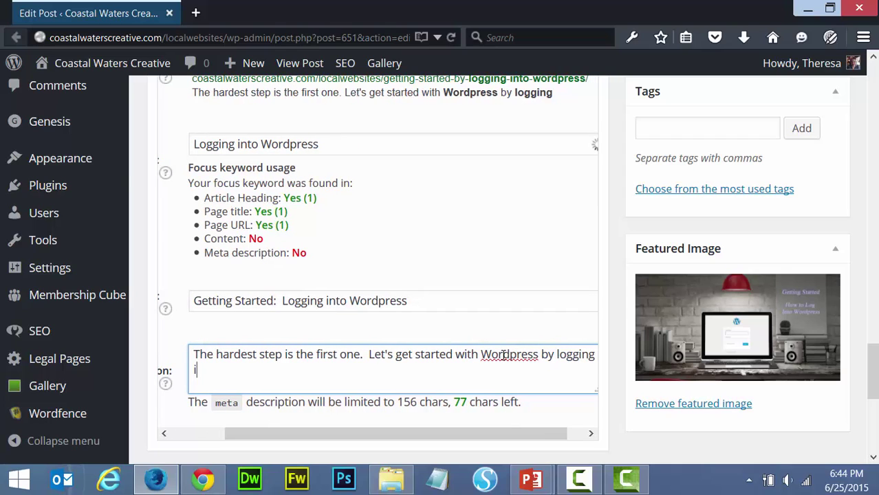
key(BackSpace)
key(BackSpace)
key(BackSpace)
text(to Wordpress for )
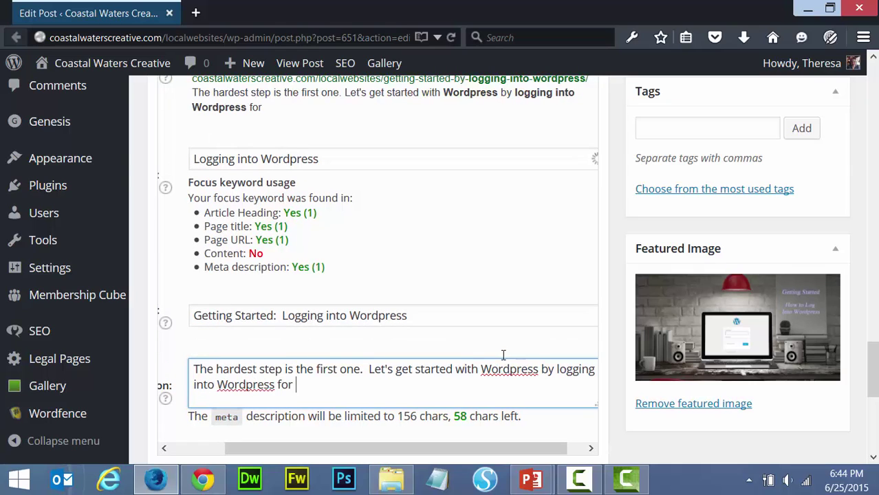
text(the very first time.)
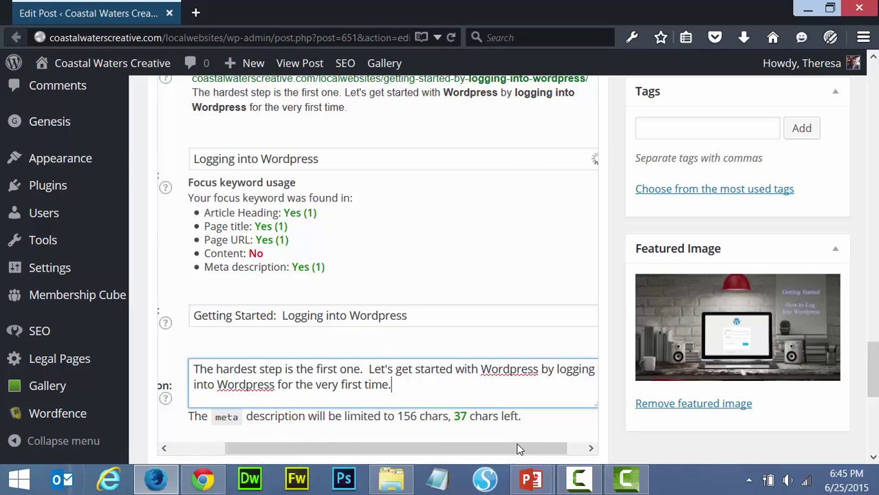
Scroll back to the top of the page and save the post as a draft.
drag(520, 449, 444, 449)
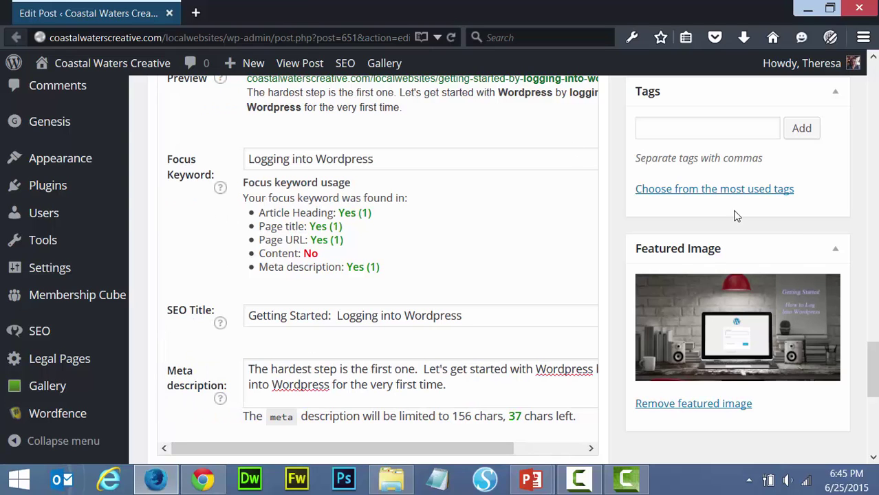
drag(875, 360, 876, 184)
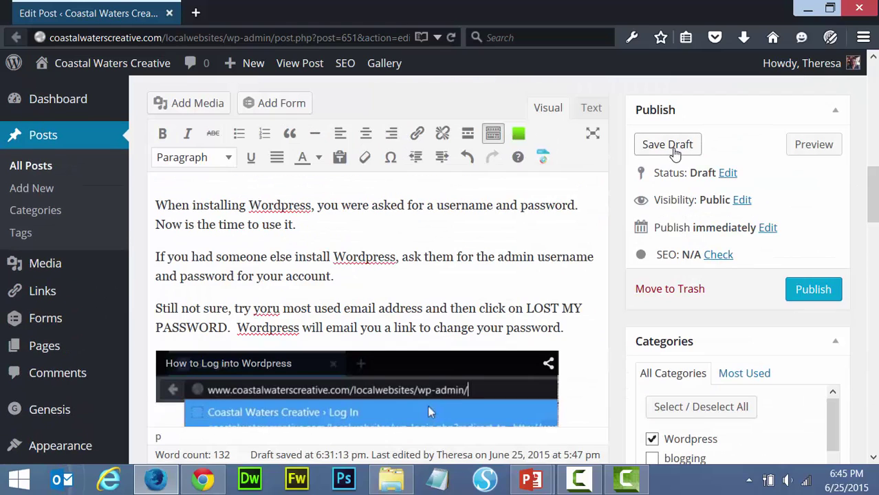
click(675, 152)
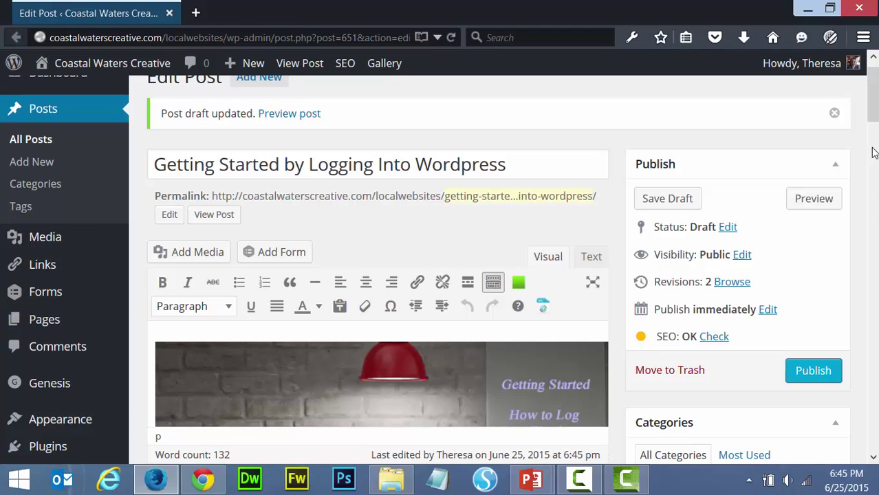
Scroll down to the Yoast box to see where 'Logging into Wordpress' was found.
scroll(430, 277, down, 10)
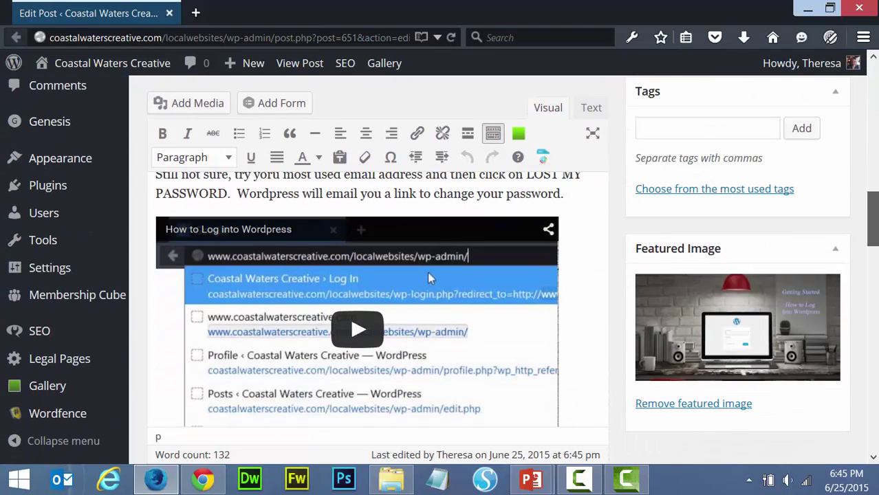
scroll(430, 277, down, 10)
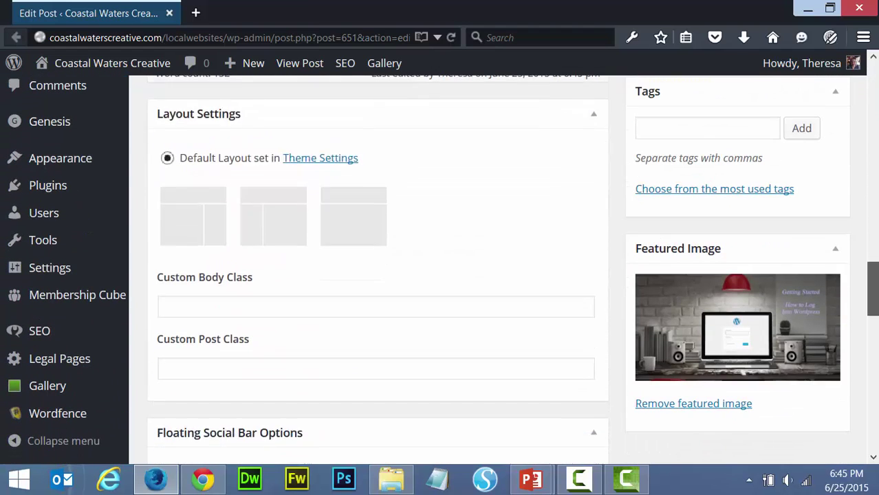
scroll(874, 366, down, 5)
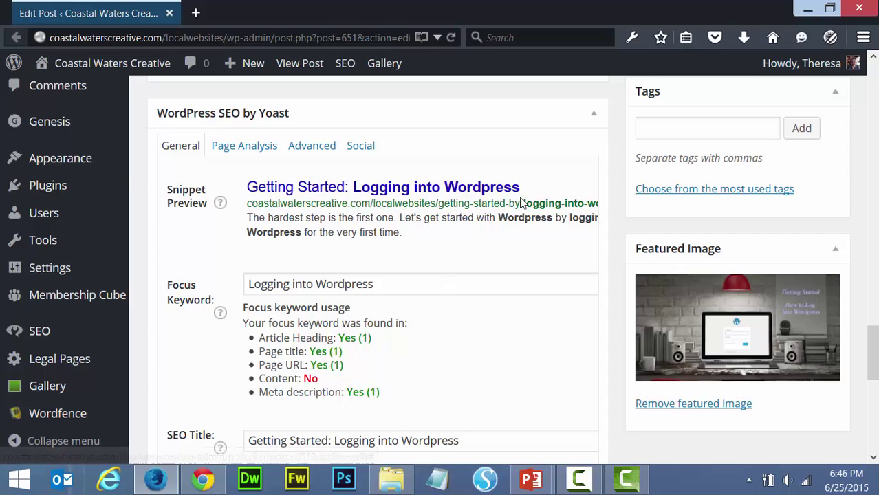
Open the Yoast Page Analysis tab and scroll through its colour-coded SEO results.
click(252, 152)
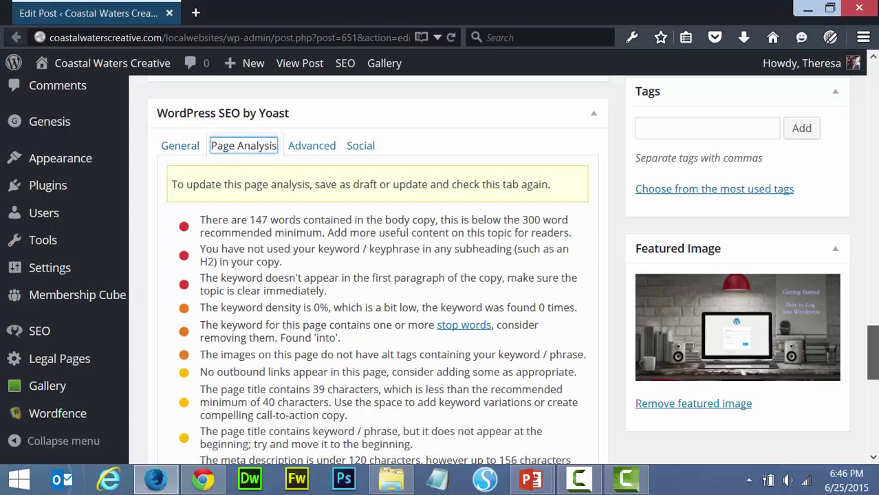
scroll(872, 351, down, 3)
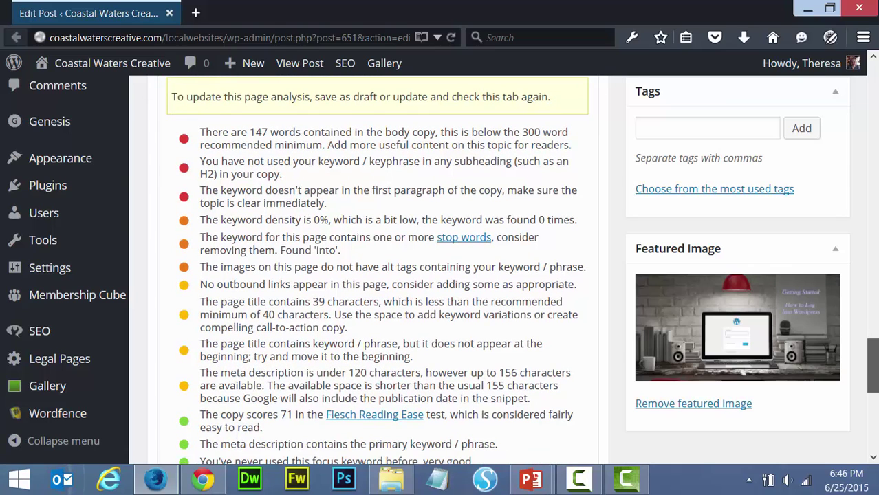
scroll(864, 385, down, 3)
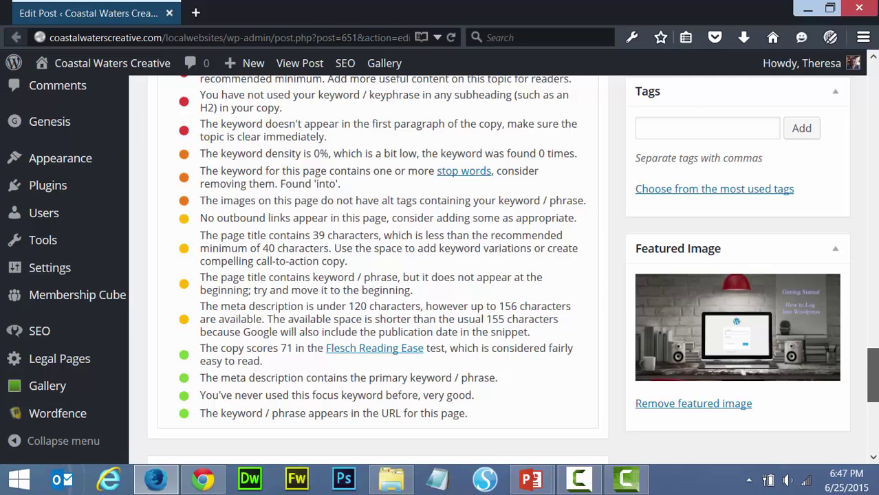
scroll(873, 375, up, 5)
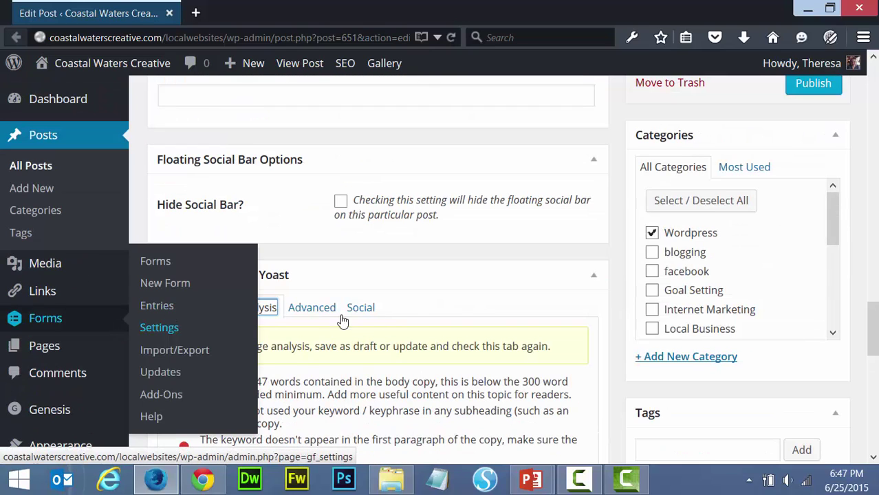
On the Yoast General tab, insert 'promoting your website' after 'step' in the meta description.
click(190, 314)
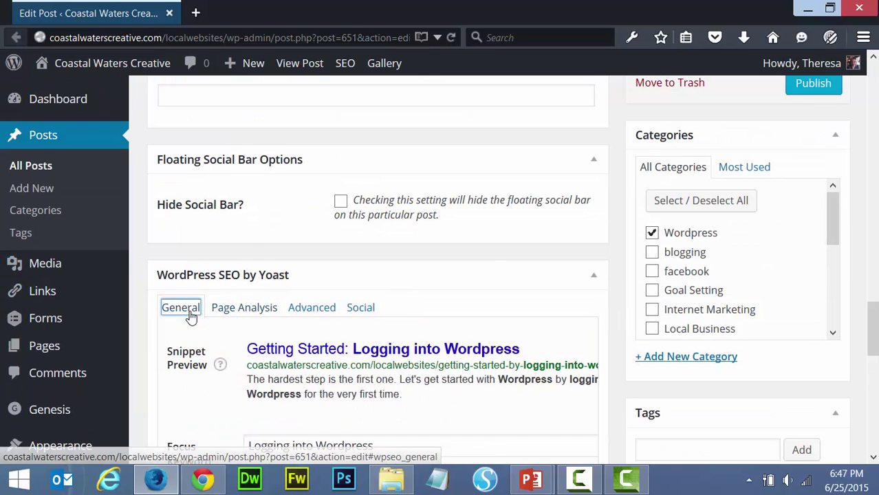
scroll(873, 330, down, 3)
scroll(872, 358, down, 2)
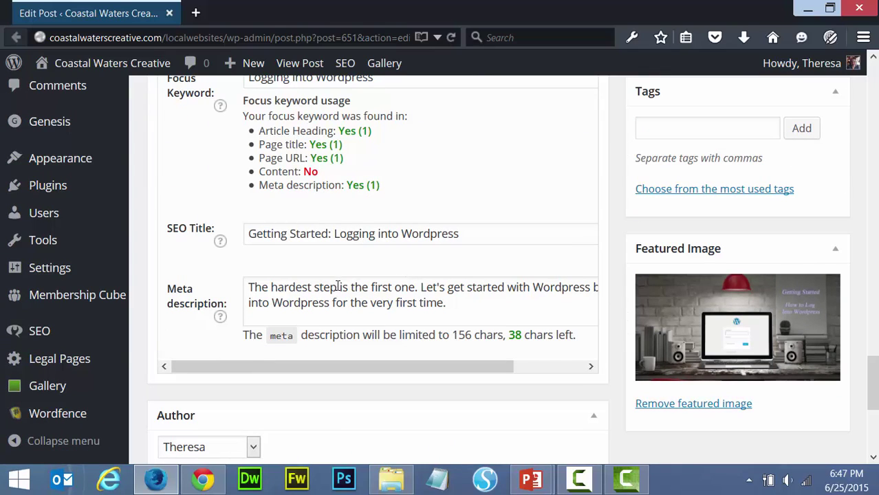
click(337, 287)
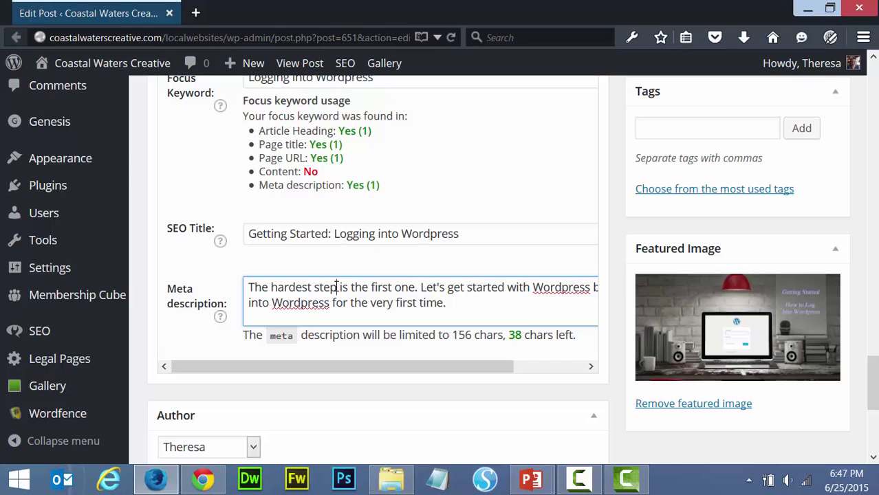
text(in web)
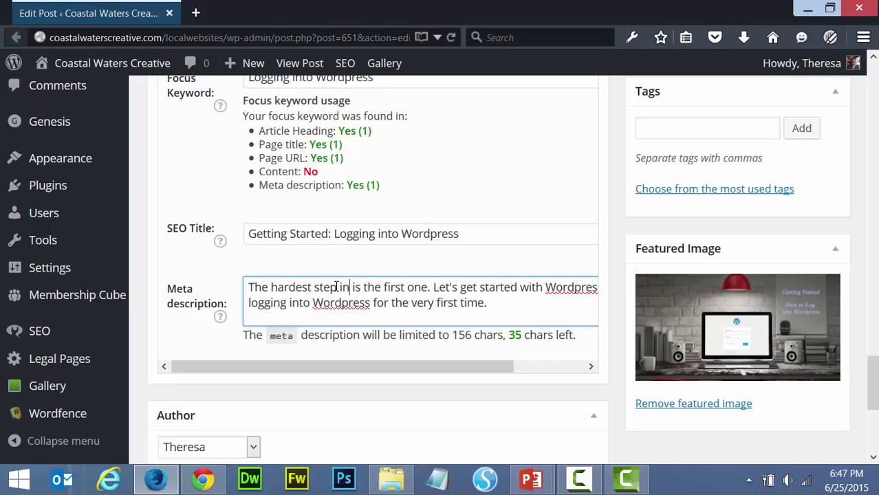
key(BackSpace)
key(BackSpace)
key(BackSpace)
key(BackSpace)
key(BackSpace)
key(BackSpace)
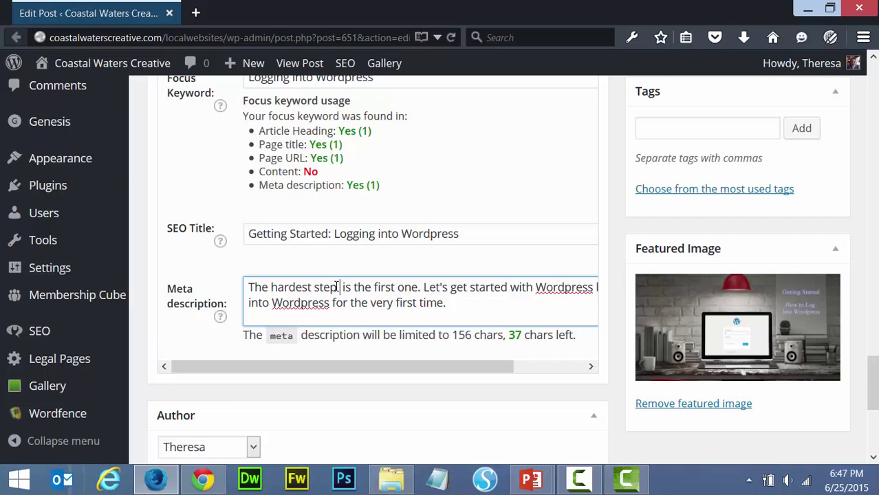
text(promot)
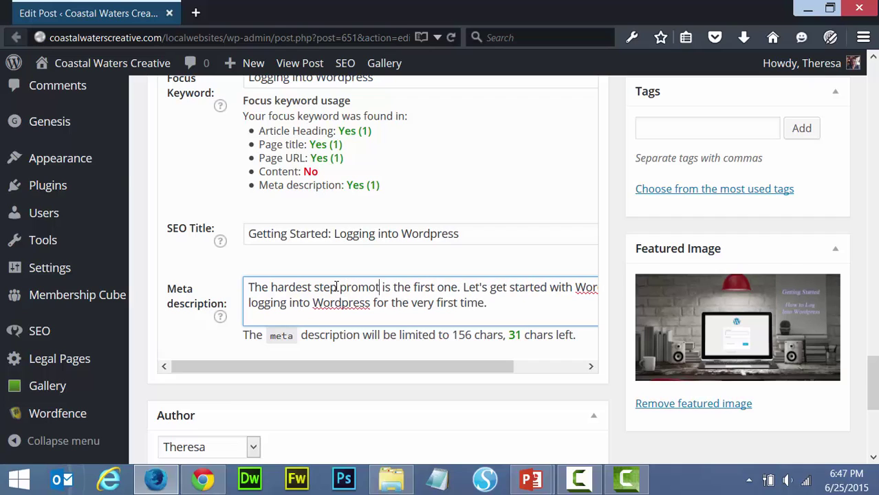
text(ing you)
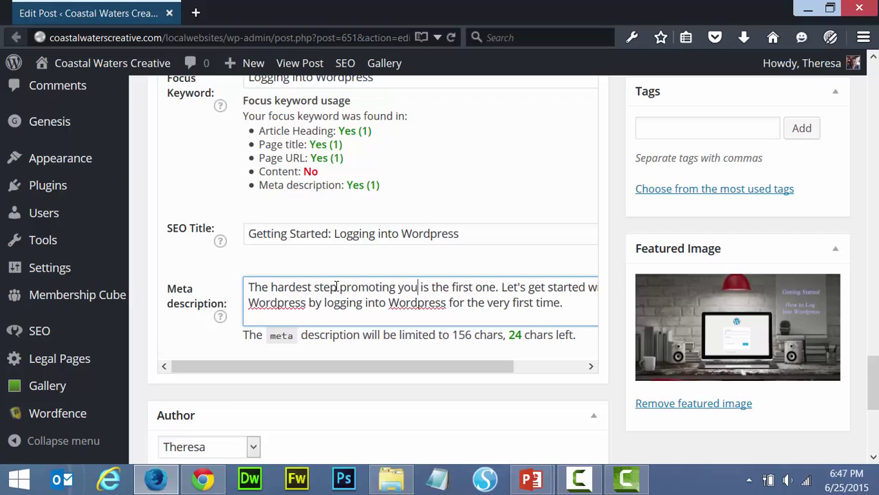
text(r websi)
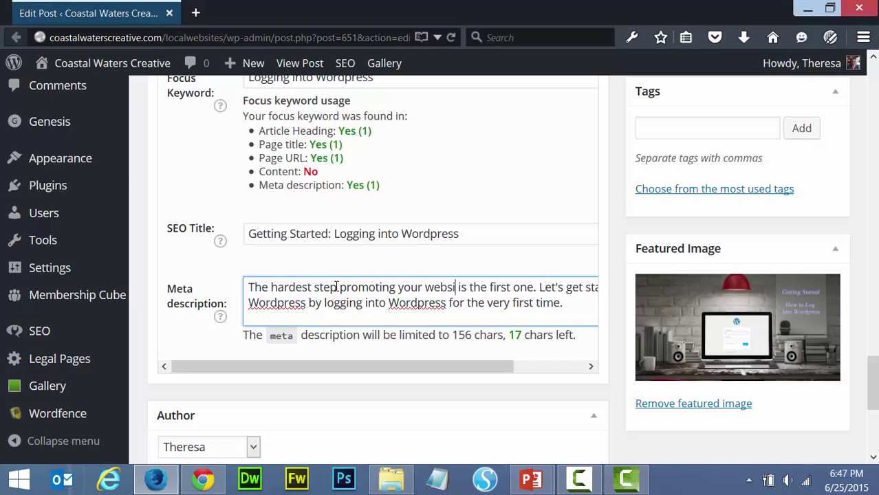
text(te)
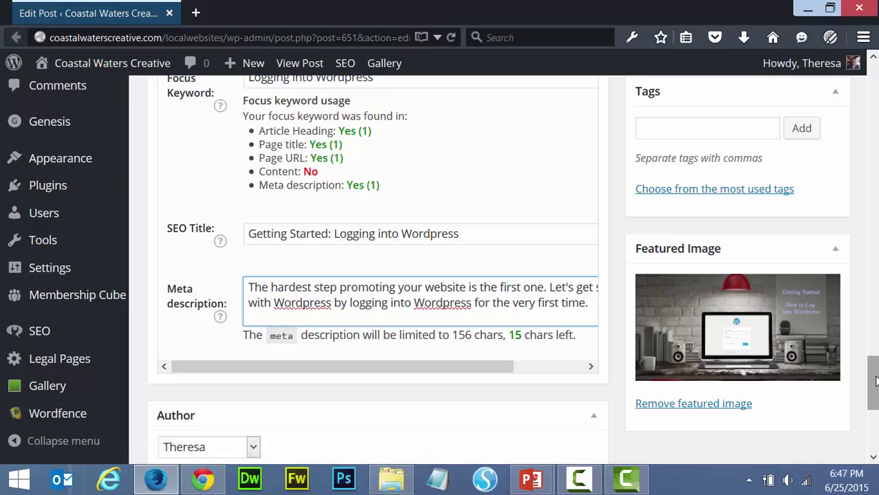
drag(876, 382, 875, 372)
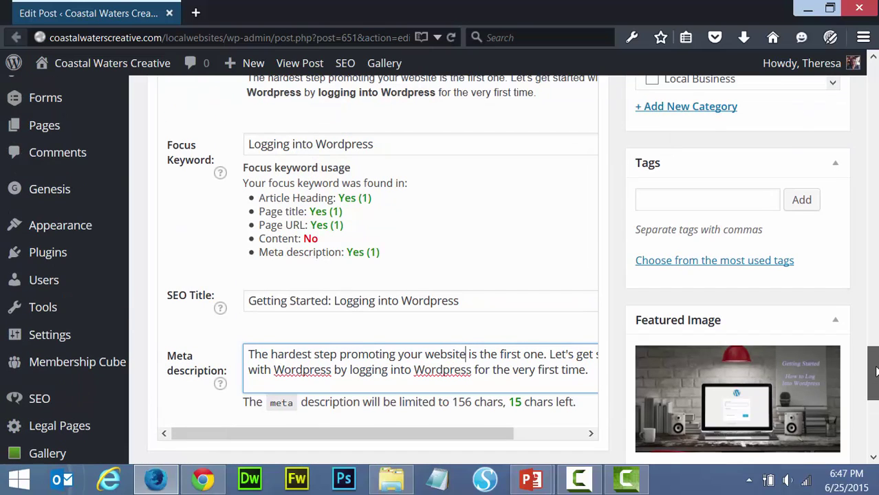
drag(875, 371, 872, 268)
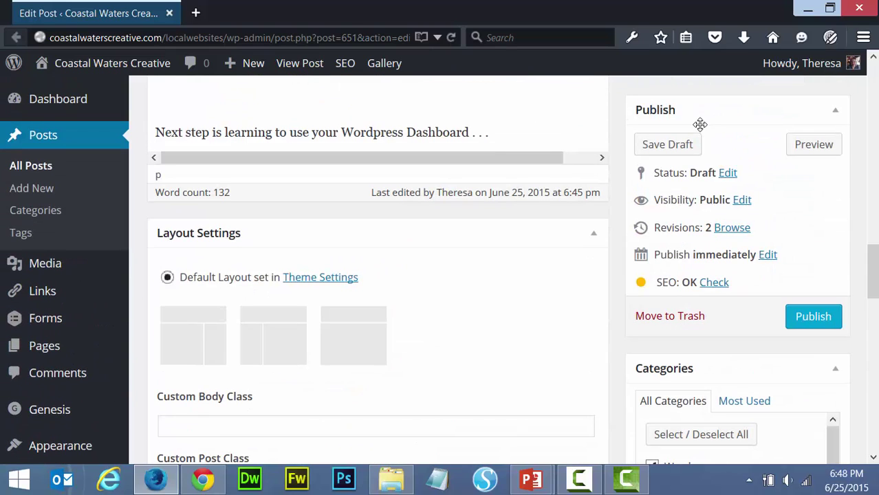
Save the draft, rerun the SEO check, and scroll to the updated Page Analysis results.
click(685, 143)
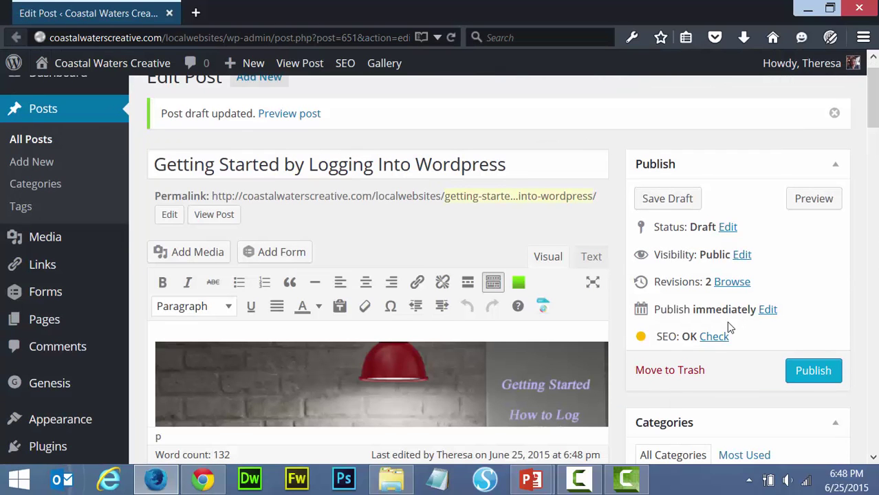
click(714, 337)
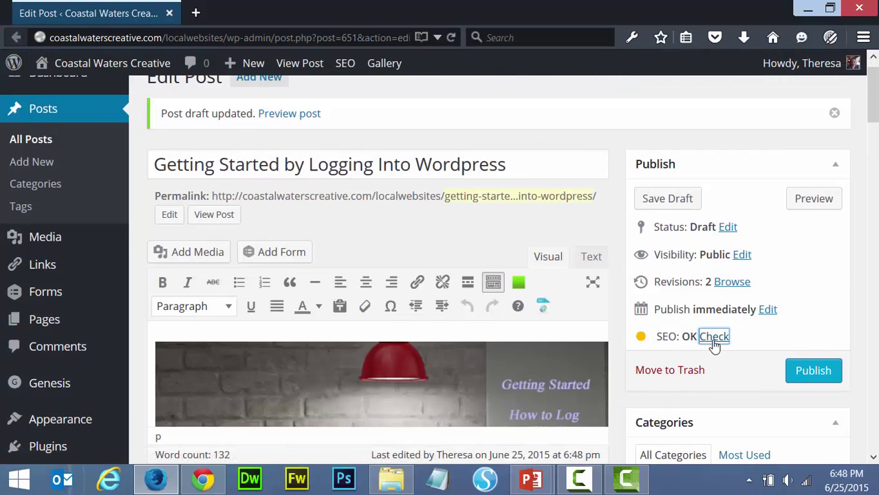
scroll(875, 147, down, 2)
scroll(876, 146, down, 10)
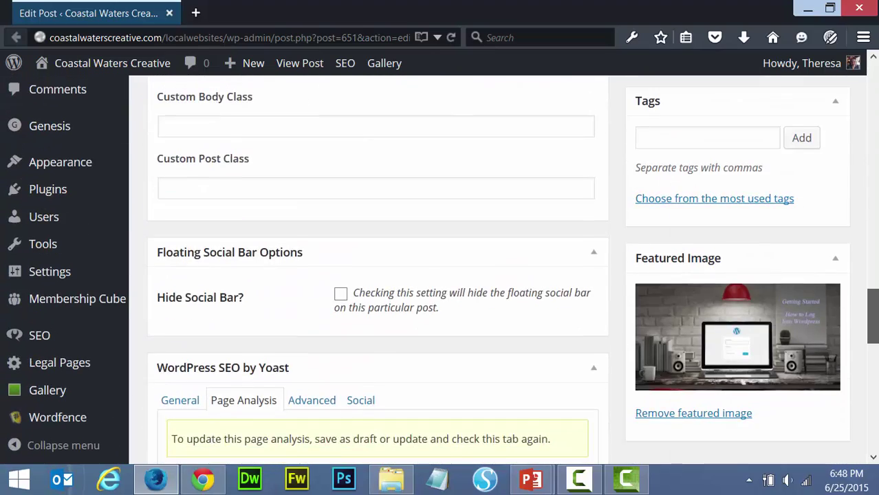
scroll(441, 276, down, 5)
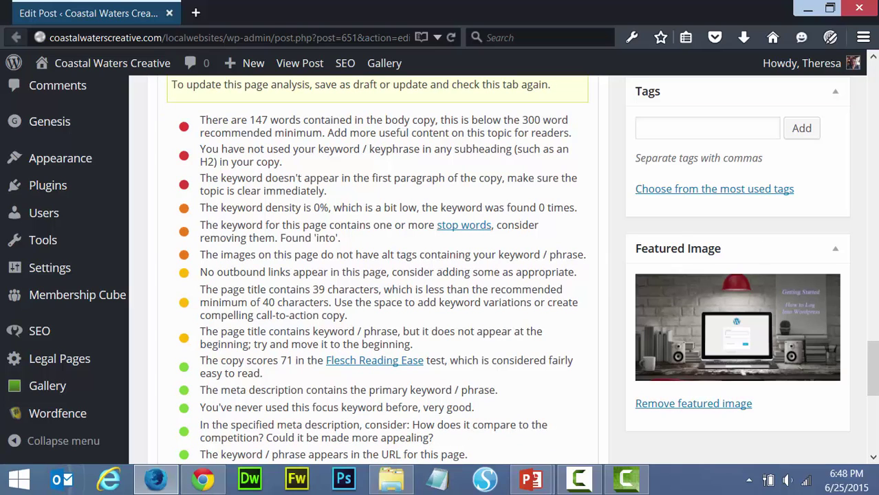
Select the laptop header image and open its Image Details.
drag(875, 366, 874, 124)
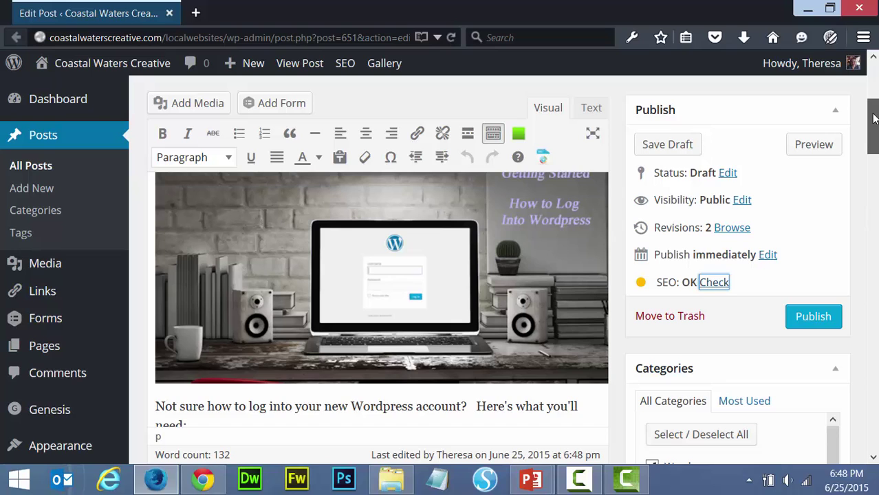
mouse_move(874, 114)
mouse_down()
mouse_move(876, 80)
mouse_move(875, 117)
mouse_up()
click(408, 206)
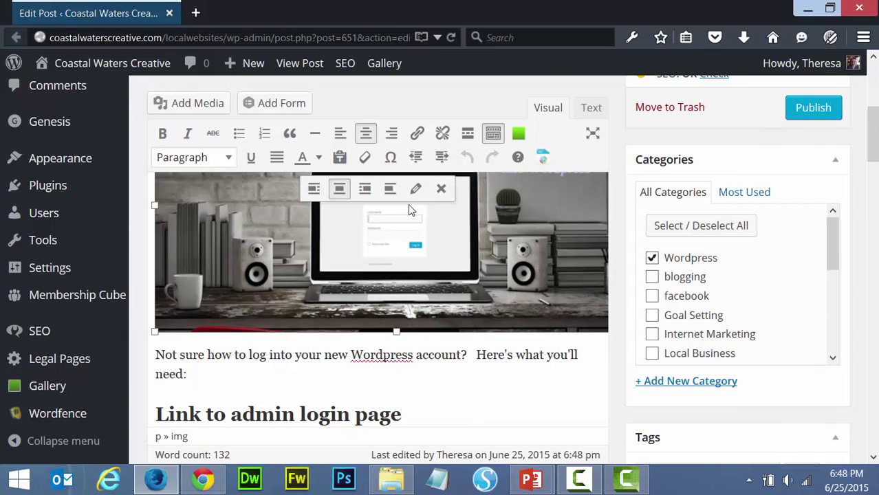
click(417, 193)
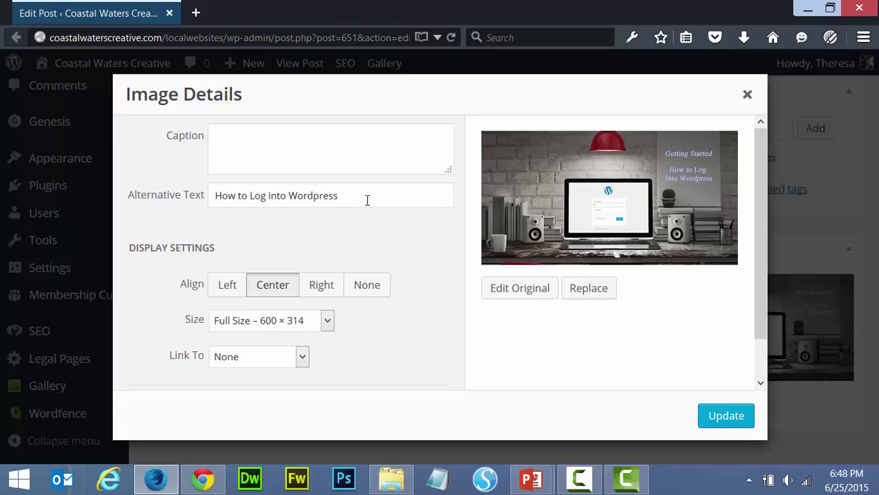
Replace the alt text with 'How to Begin by Logging into Wordpress' and update the image.
click(367, 200)
drag(212, 193, 338, 195)
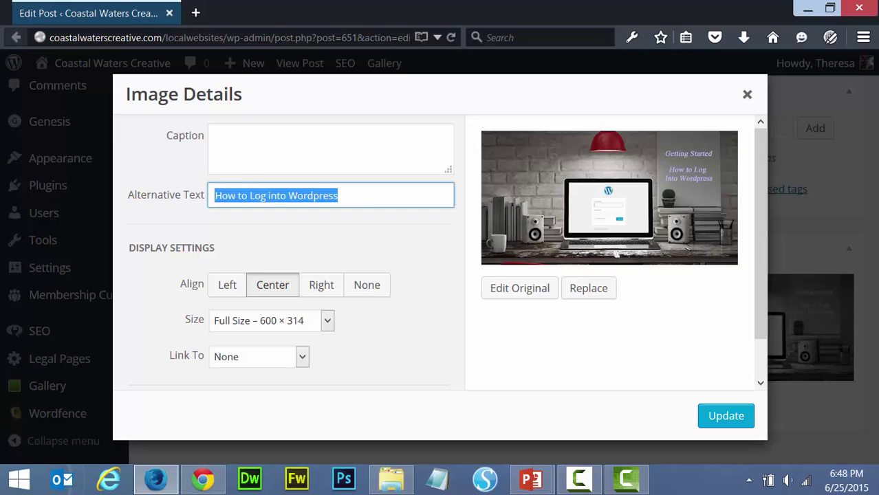
text(Logginh)
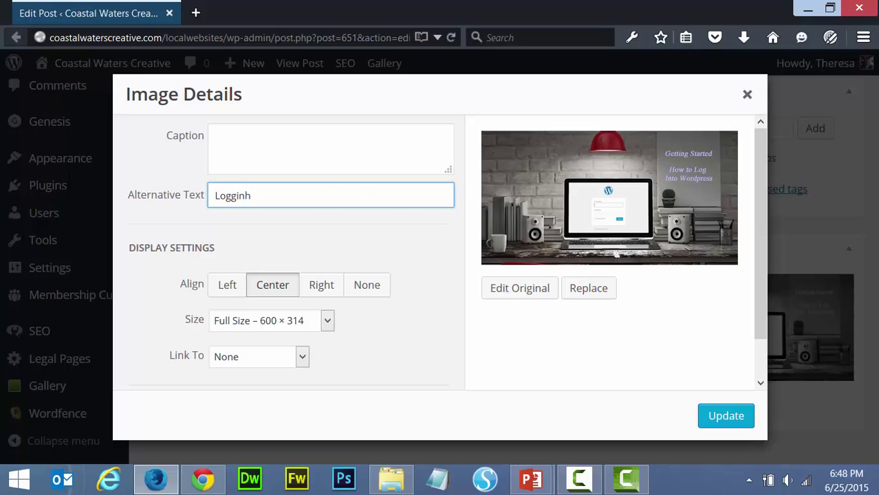
key(BackSpace)
text(g into Wordpress)
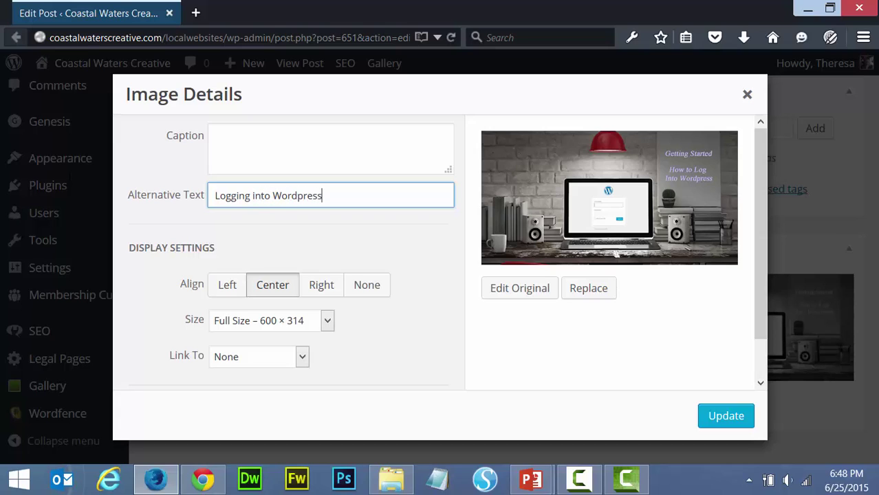
click(215, 196)
text(How to b)
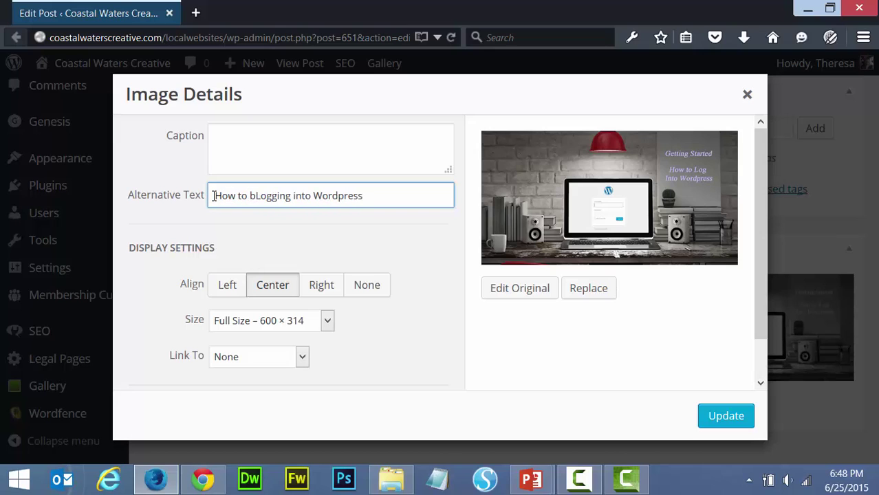
key(BackSpace)
text(Begin )
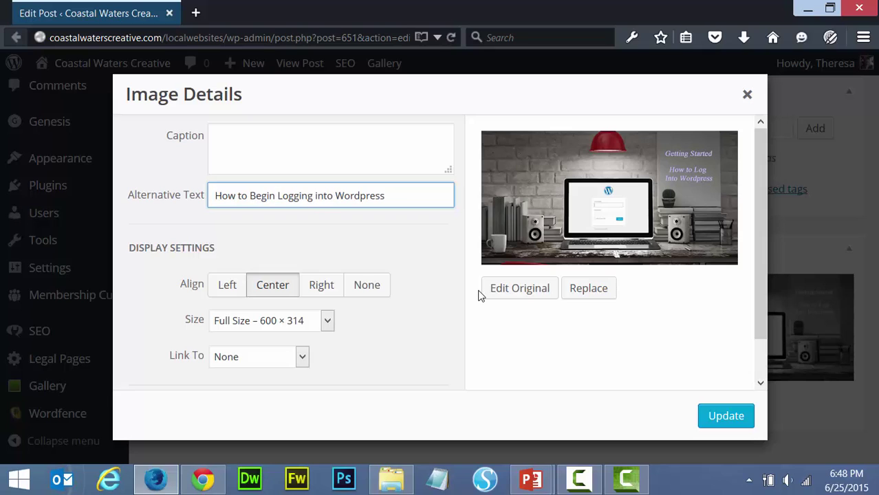
text(by)
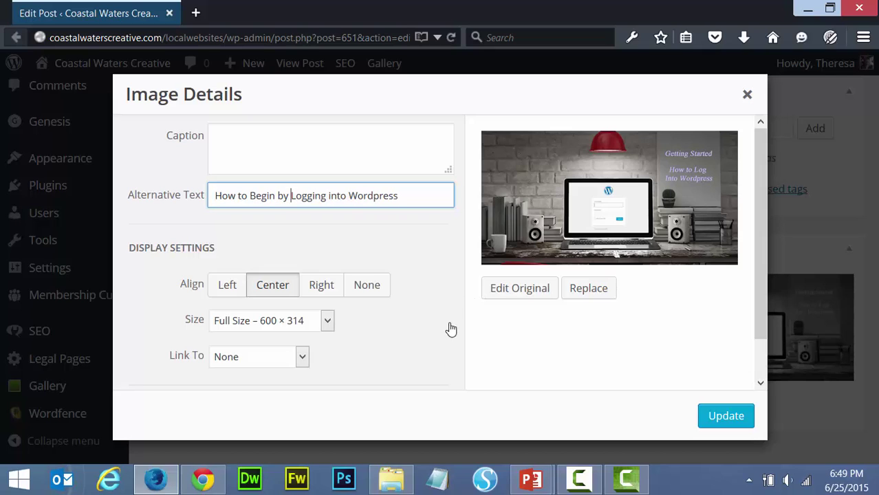
click(726, 417)
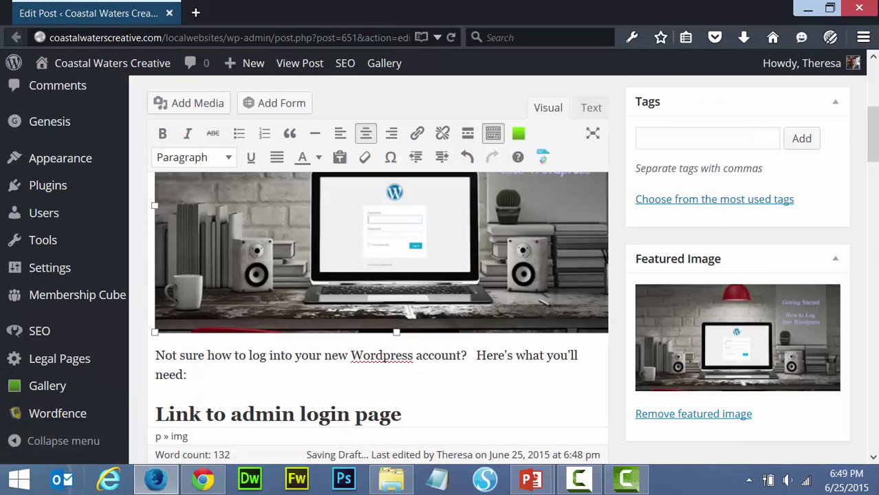
Save the draft, then scroll down to the WordPress SEO by Yoast box.
scroll(829, 129, up, 3)
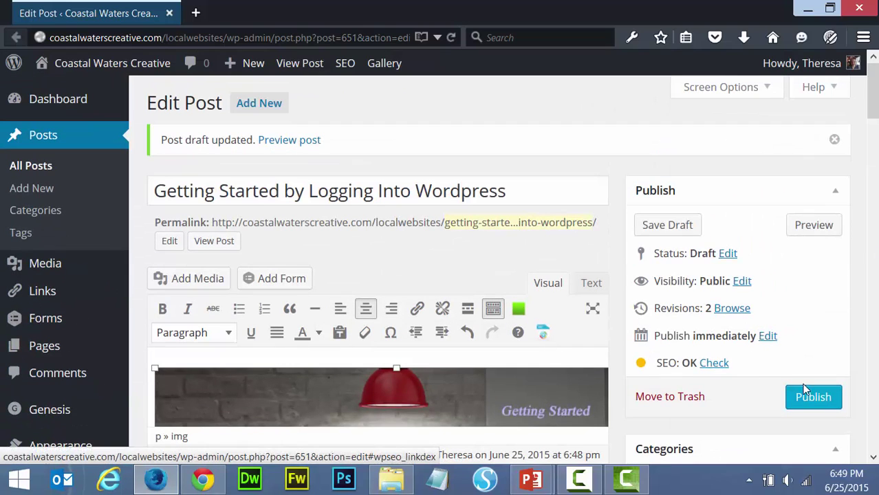
click(664, 229)
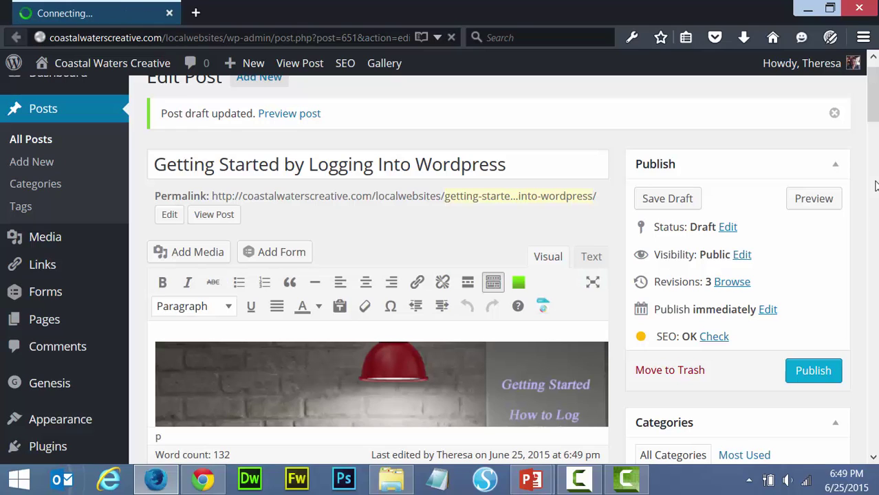
scroll(427, 300, down, 6)
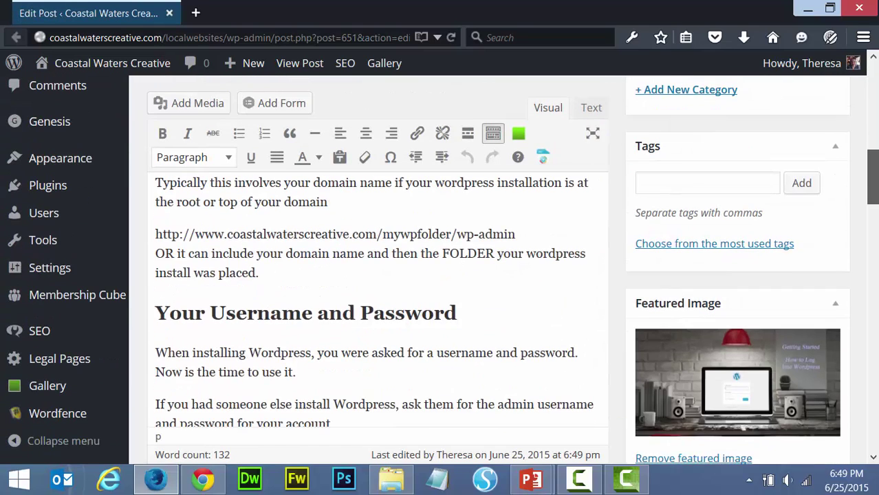
scroll(428, 300, down, 12)
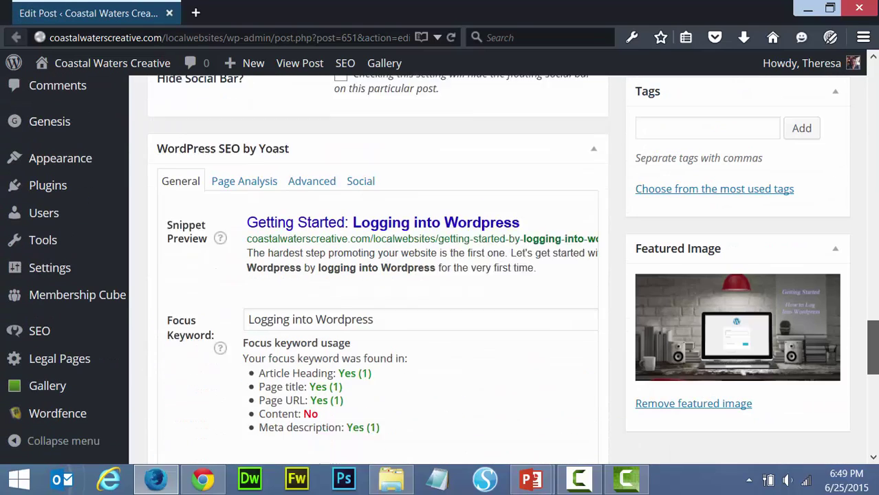
scroll(251, 180, down, 1)
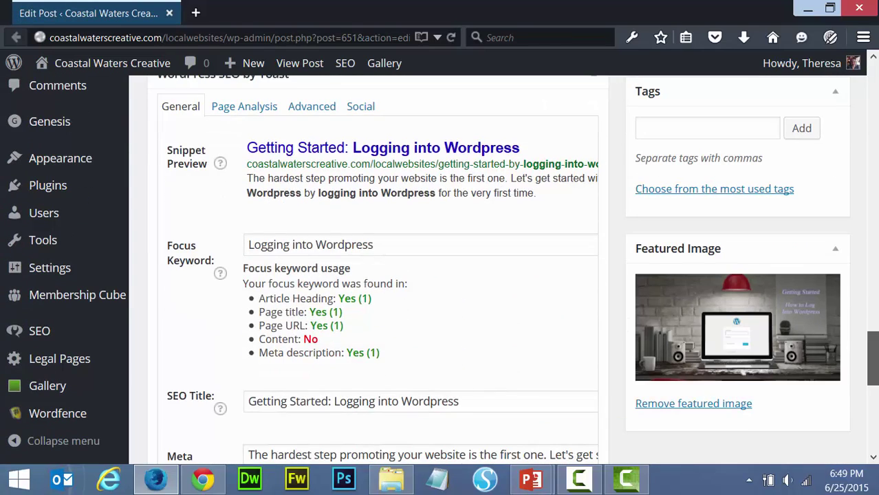
Read the Yoast Page Analysis results, then scroll back to the post body text.
click(245, 108)
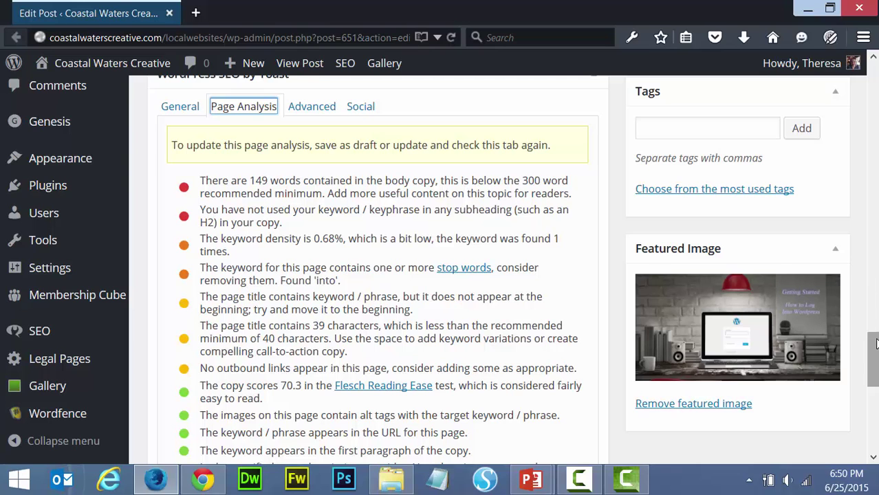
drag(872, 357, 872, 117)
scroll(378, 309, down, 5)
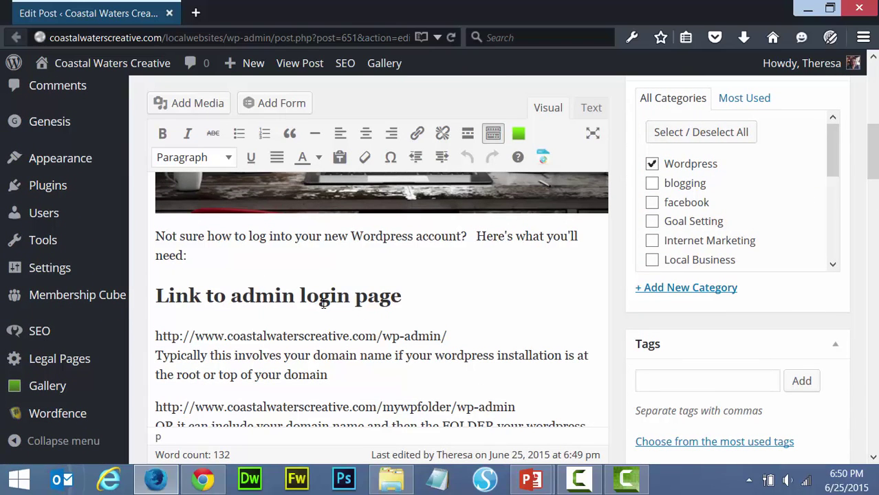
Add a new line 'Now Begin Logging into Wordpress' after the lost-password paragraph.
drag(402, 303, 119, 297)
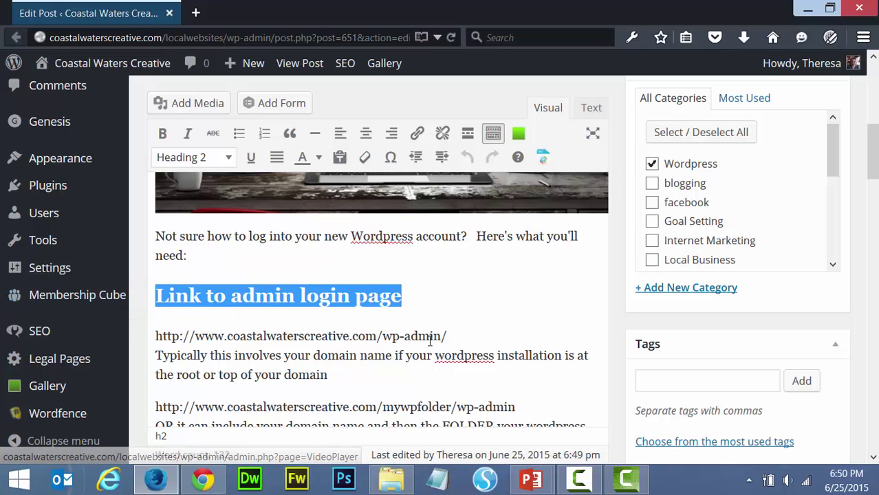
drag(874, 179, 876, 230)
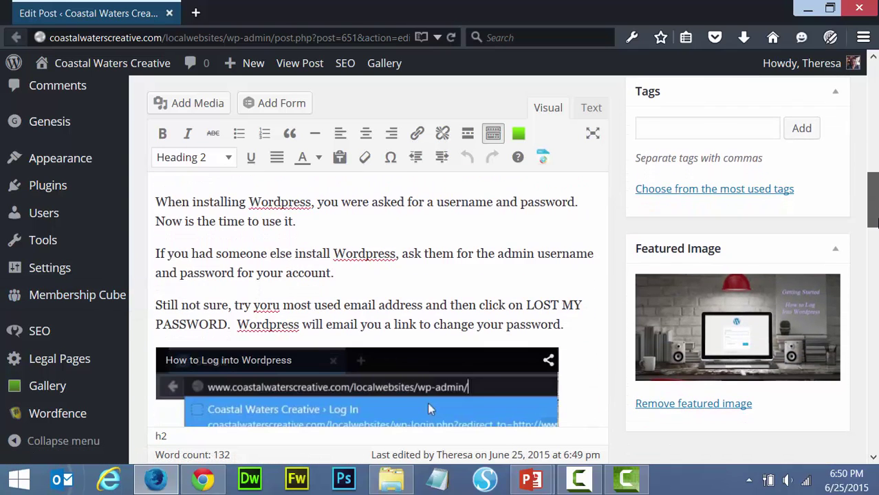
click(582, 324)
key(Return)
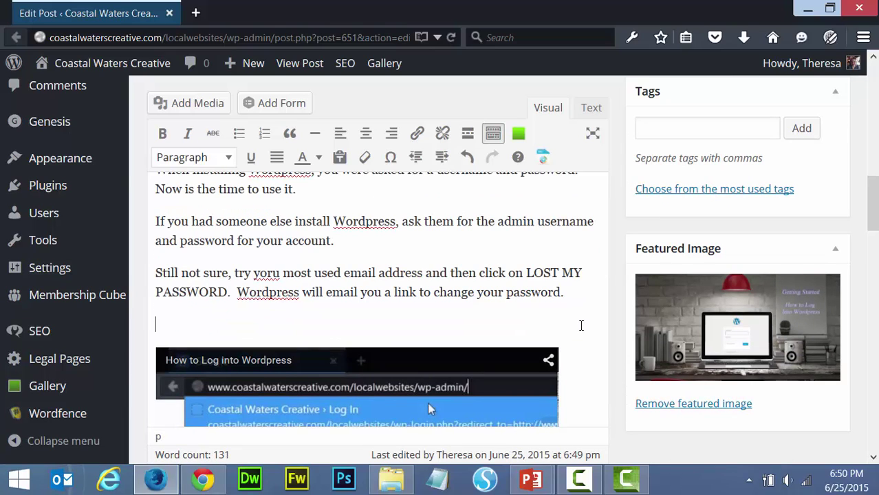
text(Now Lo)
key(BackSpace)
key(BackSpace)
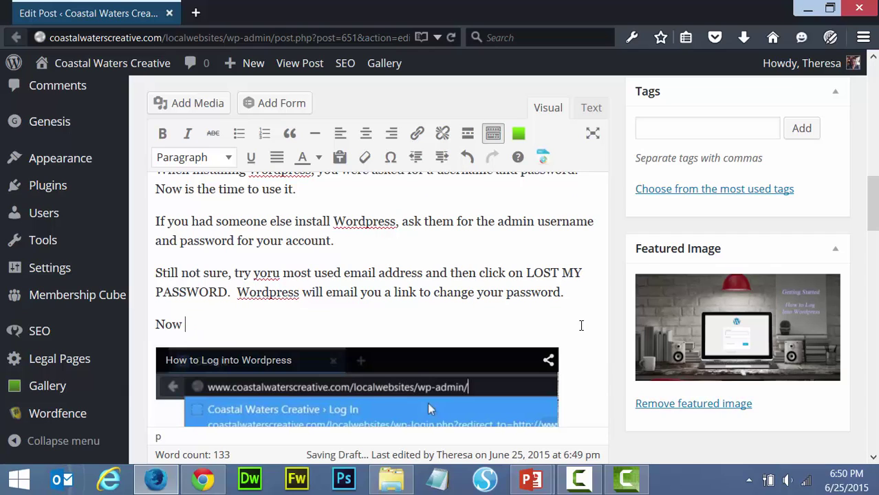
text(Begin)
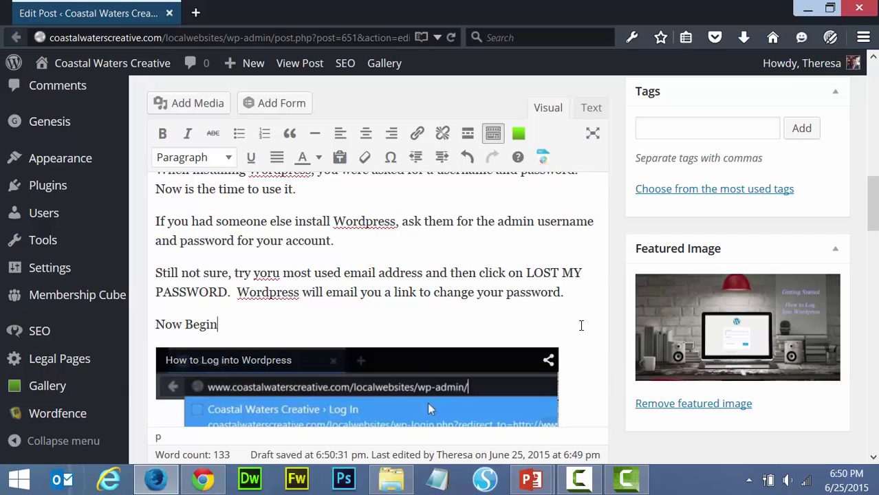
text( Logging)
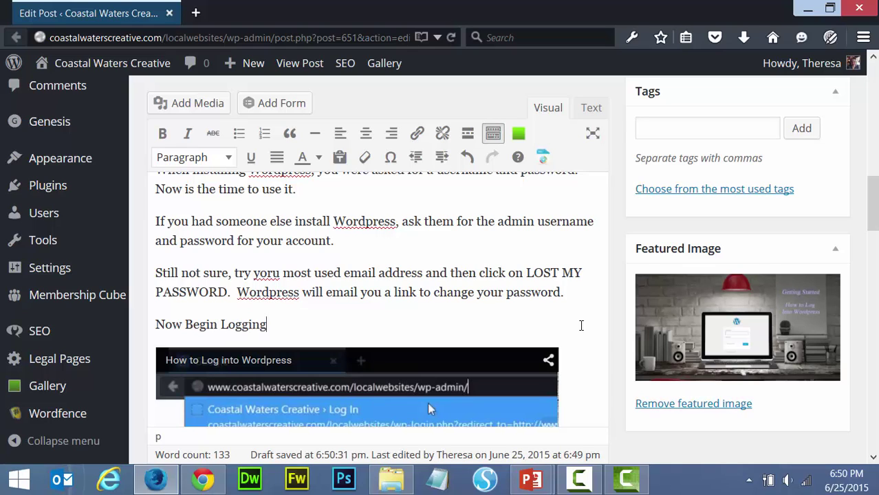
text( into Word)
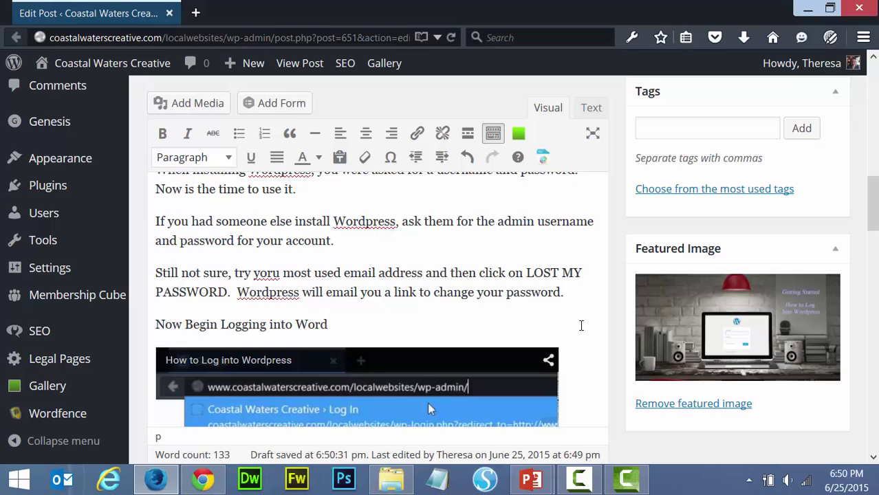
text(press)
Format the 'Now Begin Logging into Wordpress' line as Heading 2.
triple_click(158, 325)
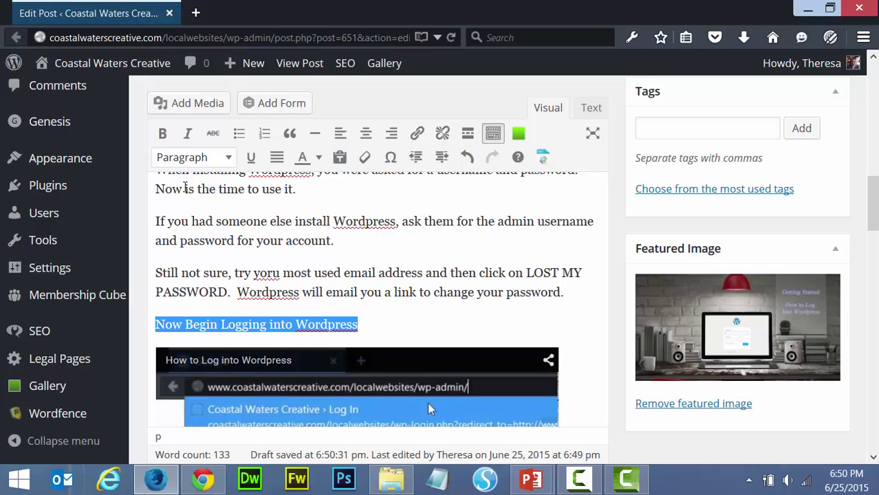
click(227, 159)
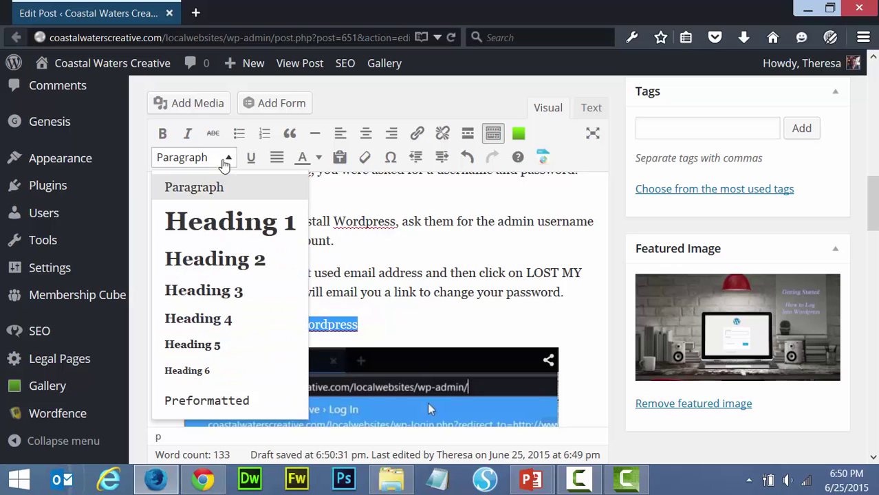
click(242, 260)
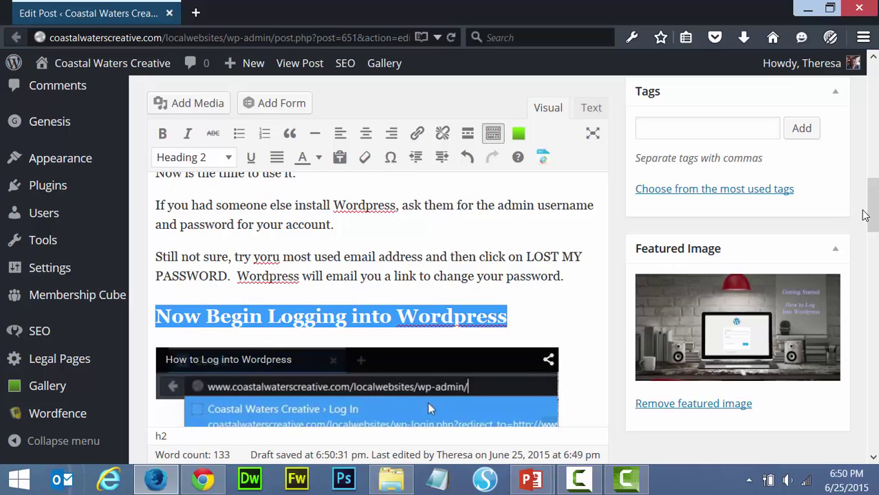
drag(869, 221, 874, 93)
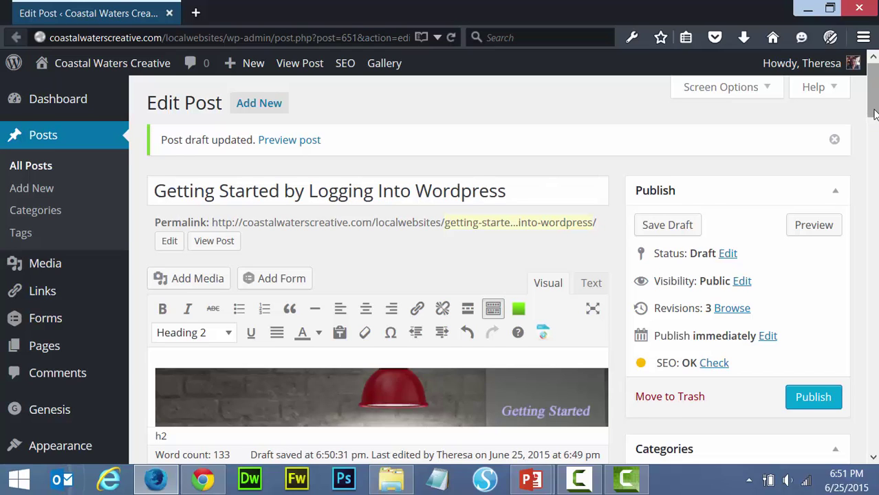
drag(874, 114, 875, 121)
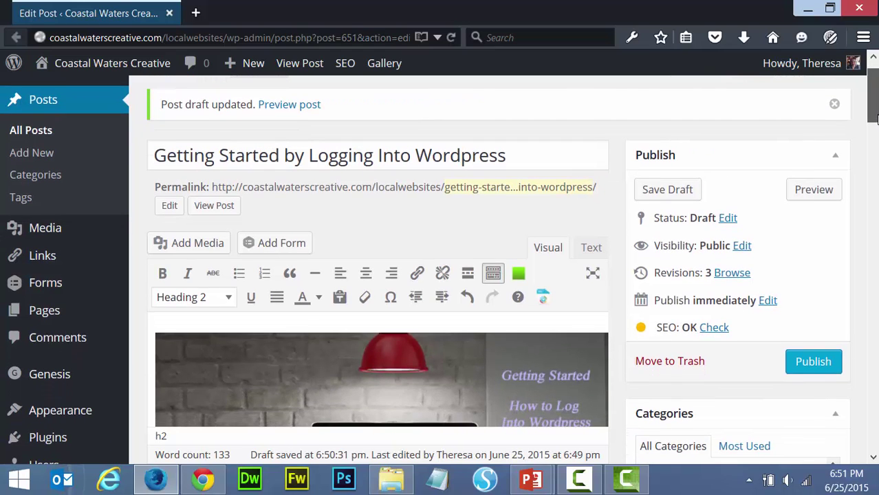
drag(874, 118, 875, 170)
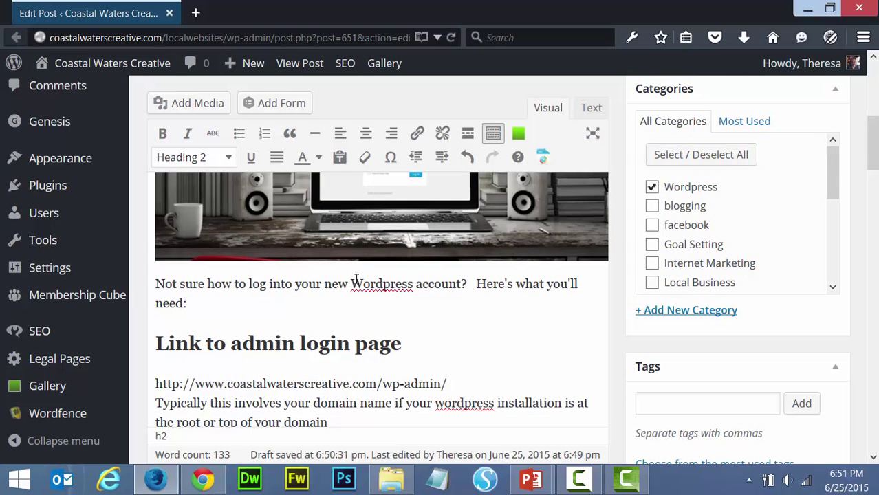
drag(351, 283, 414, 280)
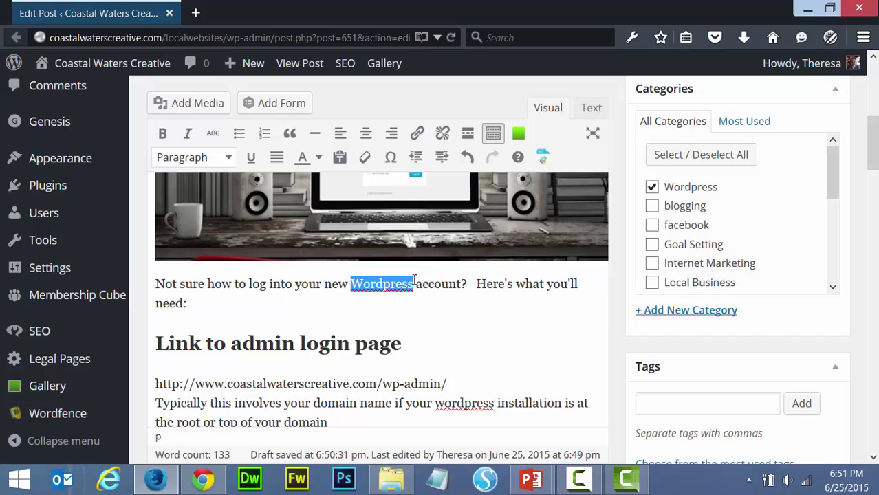
click(417, 135)
text(http://www.)
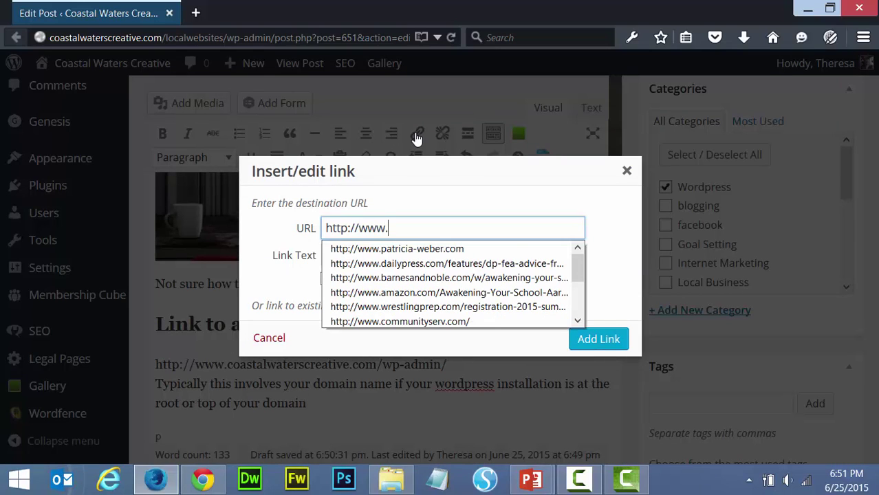
text(wordpress.org)
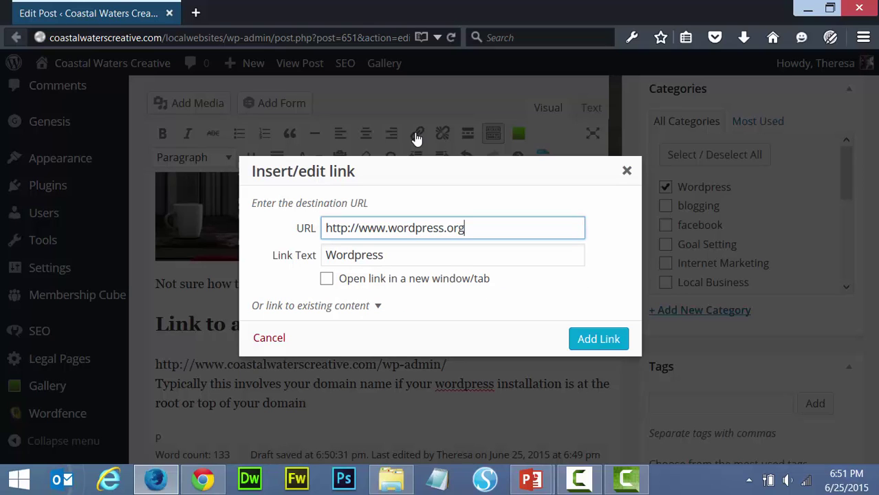
click(326, 279)
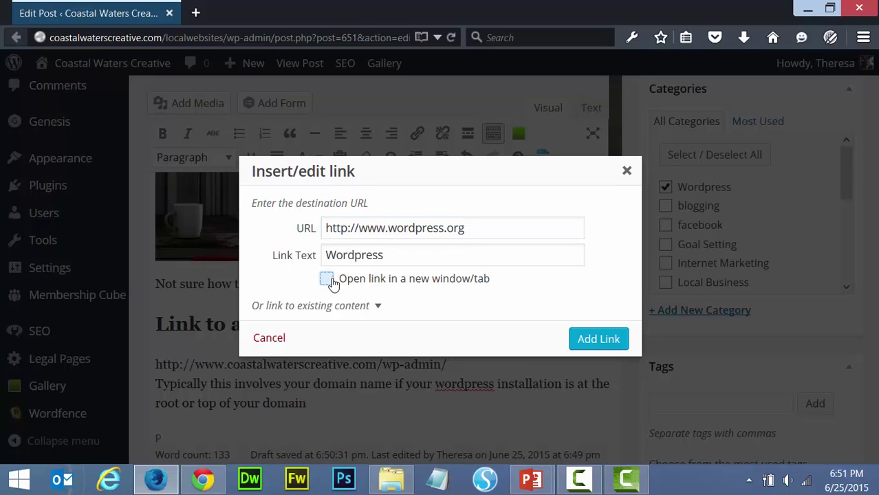
click(615, 344)
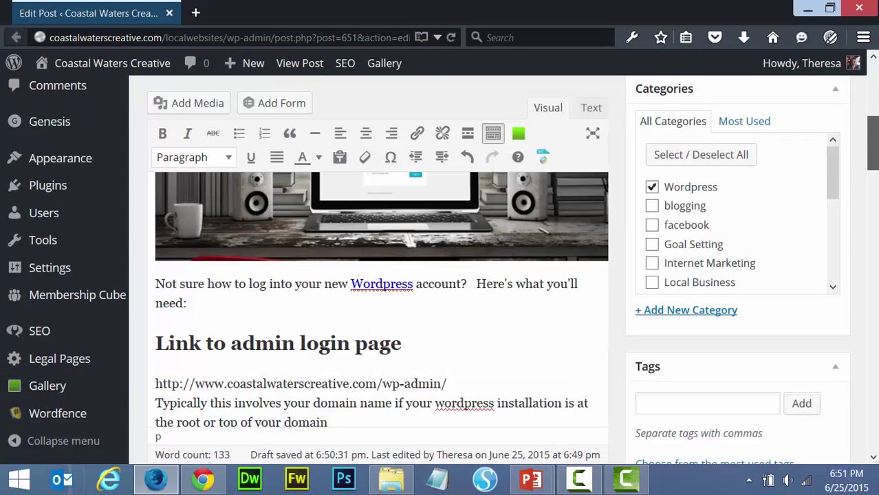
scroll(720, 311, up, 5)
Save the draft with the new link so the SEO status shows Good.
click(678, 222)
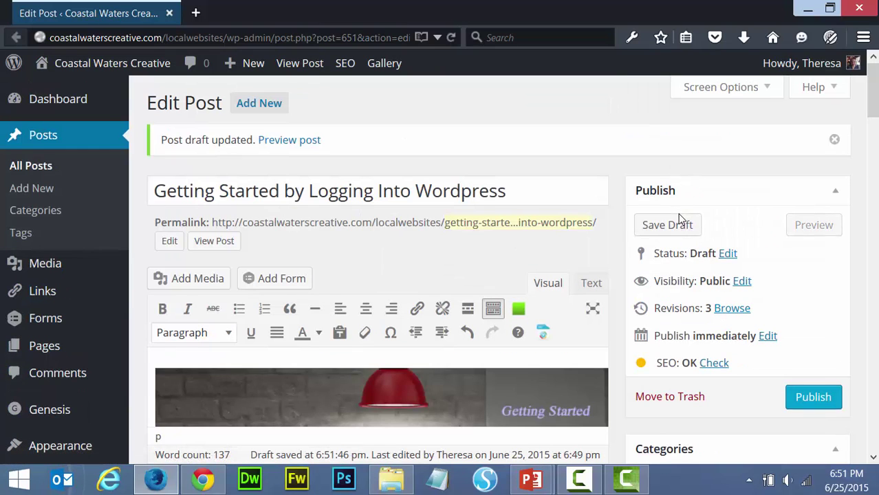
click(681, 232)
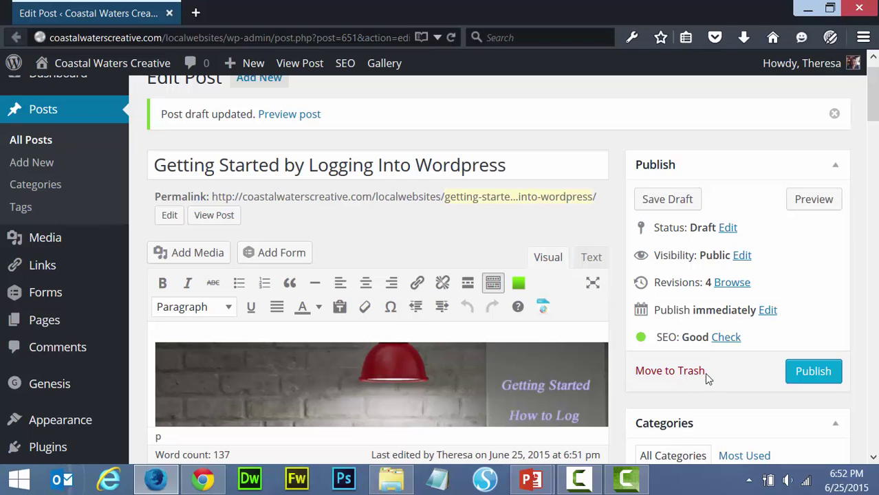
Bring up the PowerPoint on-page SEO slide show preview from the taskbar.
mouse_move(533, 478)
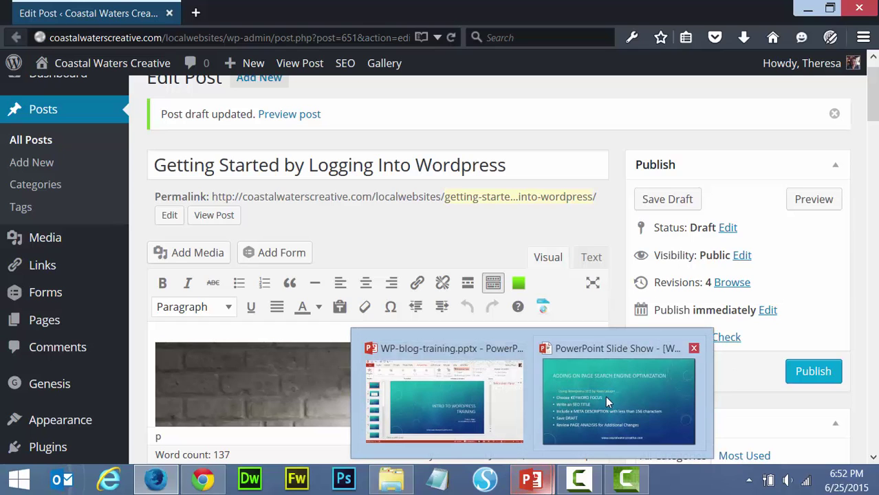